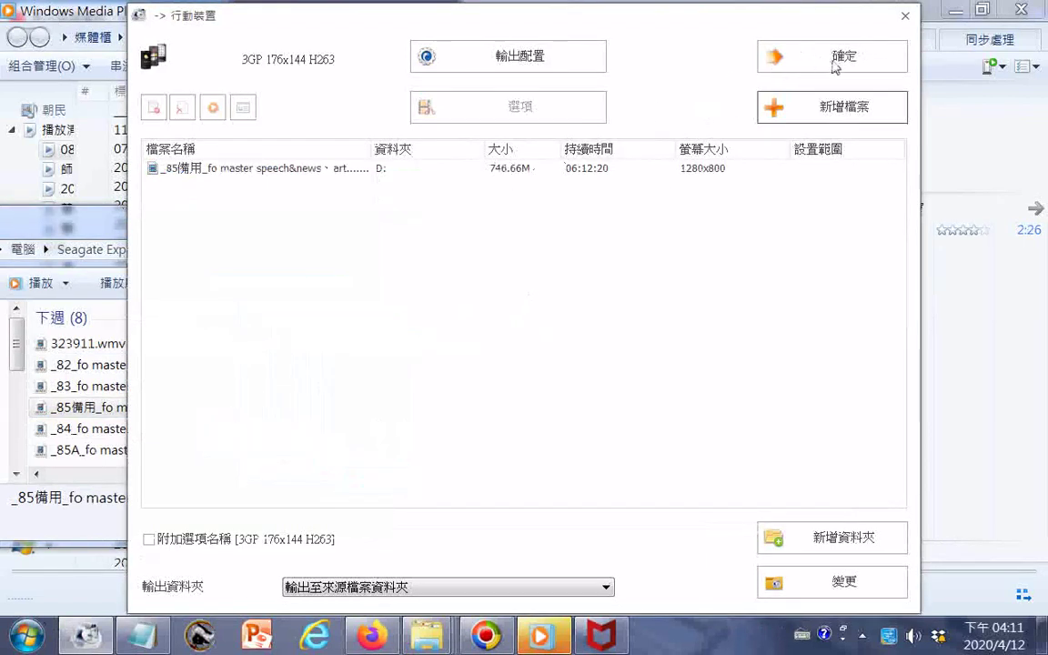
# - Add the _85備用 video to the conversion list with the 3GP 176x144 H263 preset and start the conversion
pyautogui.click(773, 59)
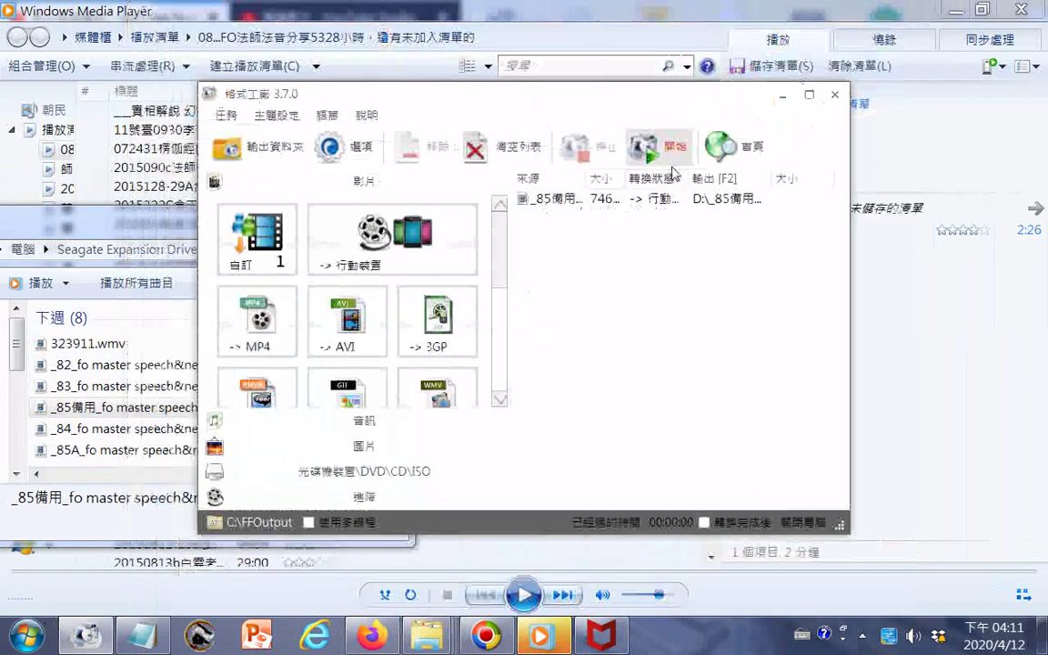
pyautogui.click(648, 147)
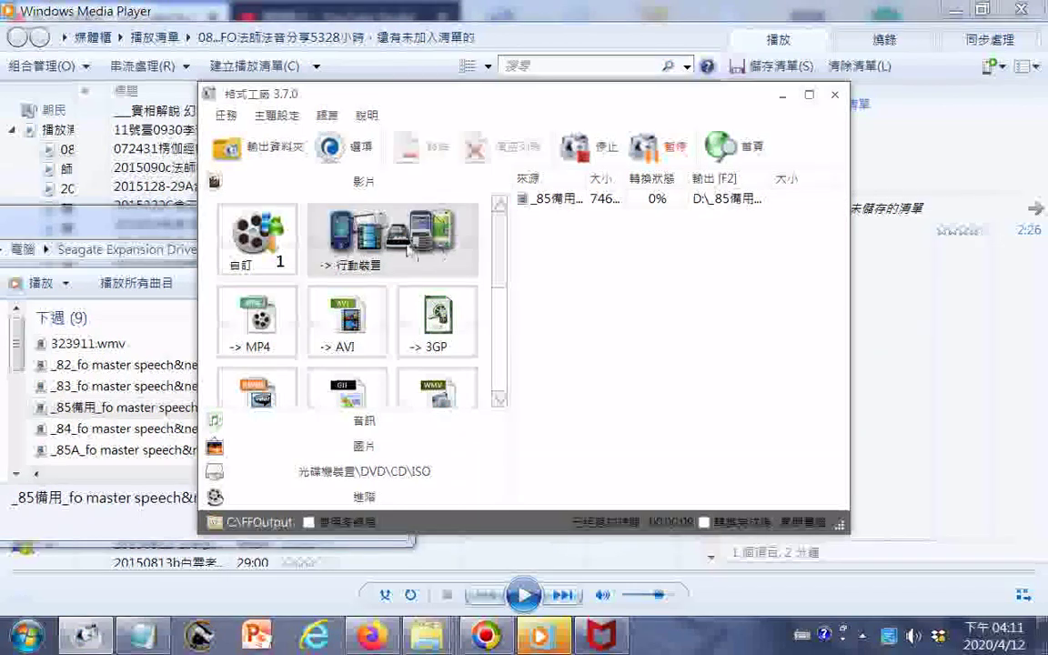
# - Open the mobile device output presets and compare the settings of 3GP 176x144 H263 with those of 3GP 176x144 MPEG4
pyautogui.click(369, 234)
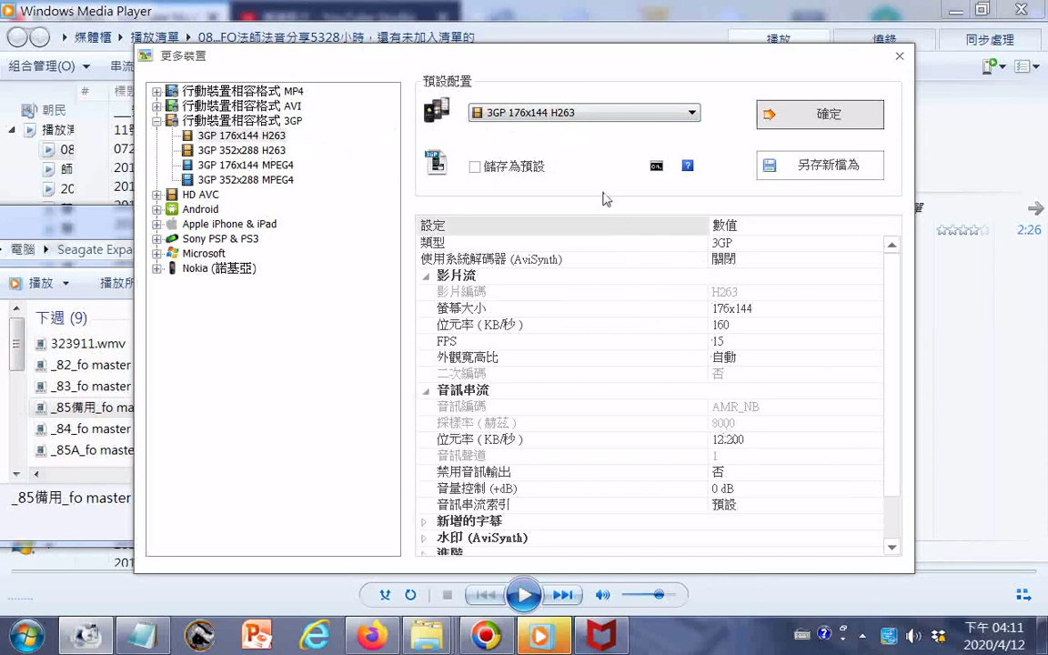
pyautogui.click(692, 113)
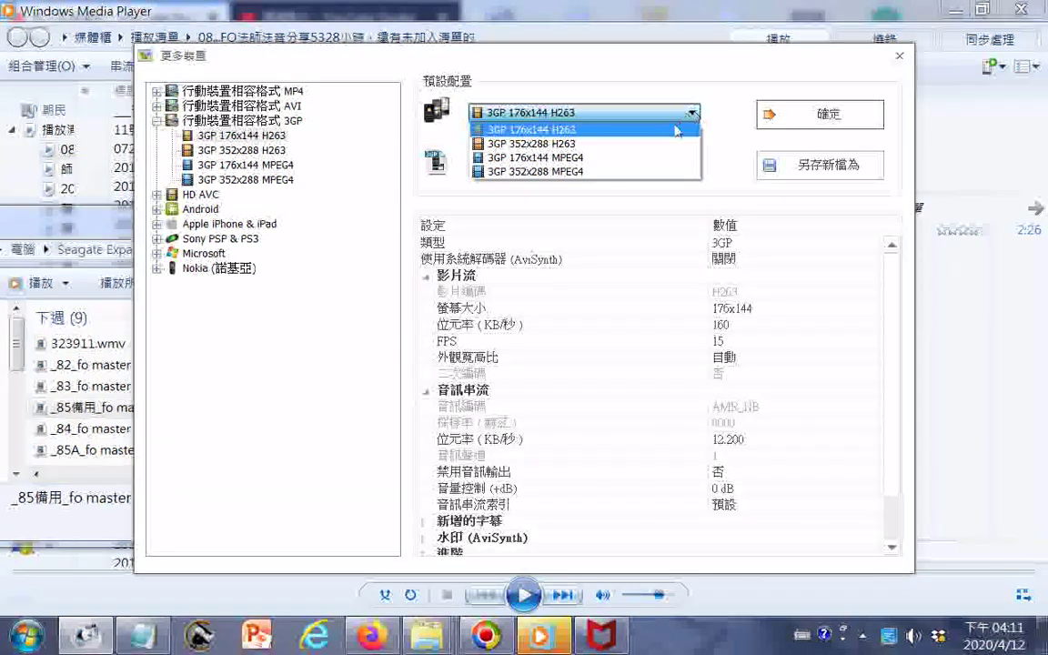
pyautogui.click(645, 158)
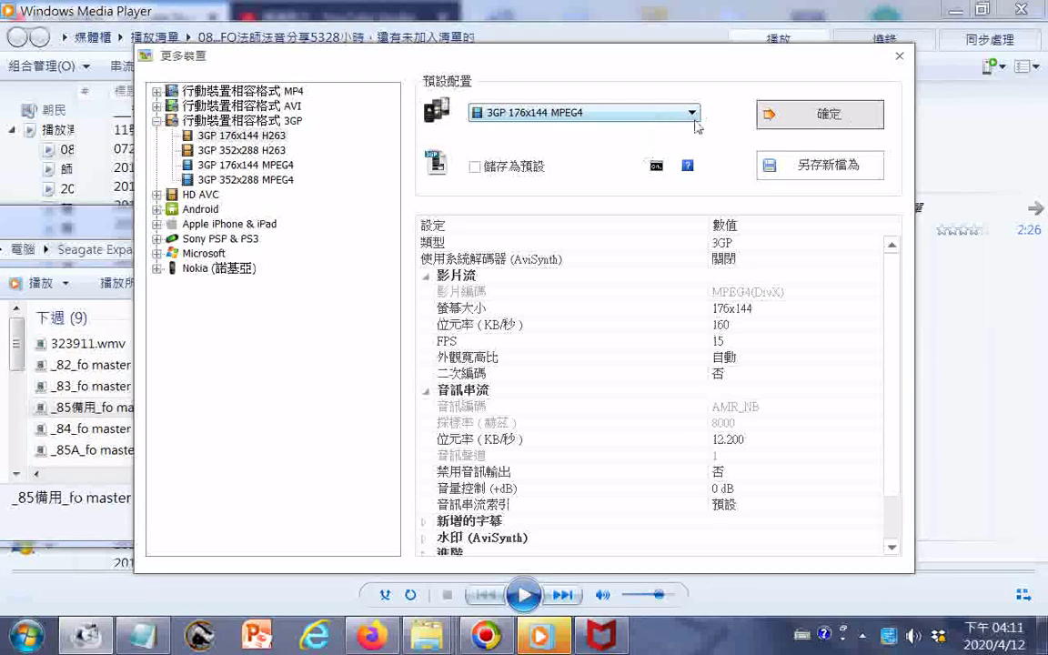
pyautogui.click(627, 112)
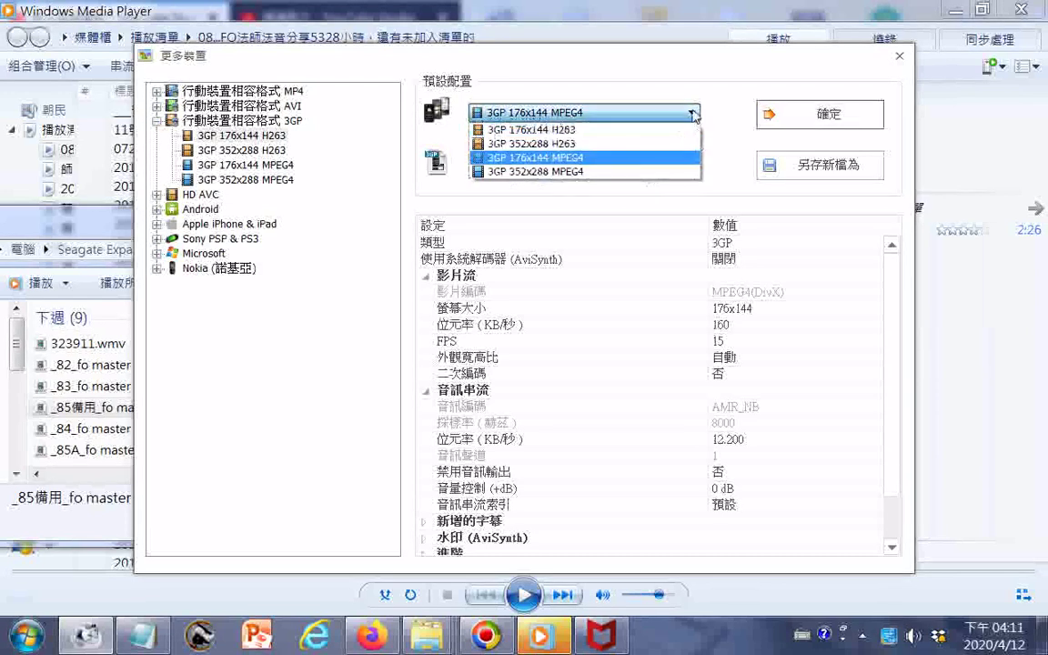
pyautogui.click(633, 130)
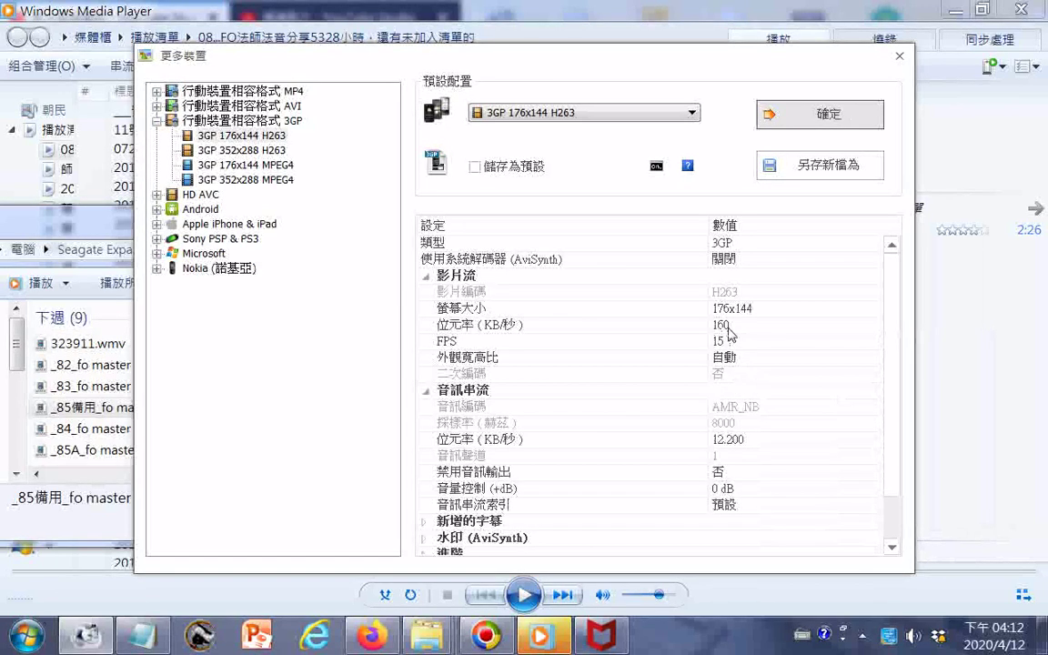
pyautogui.click(698, 112)
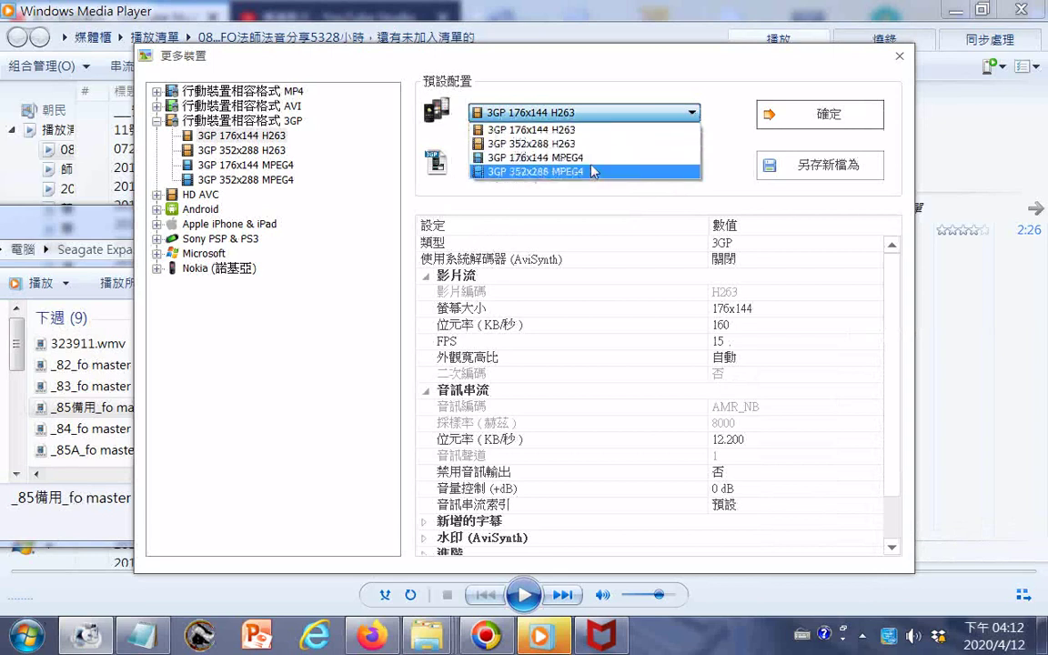
pyautogui.click(587, 161)
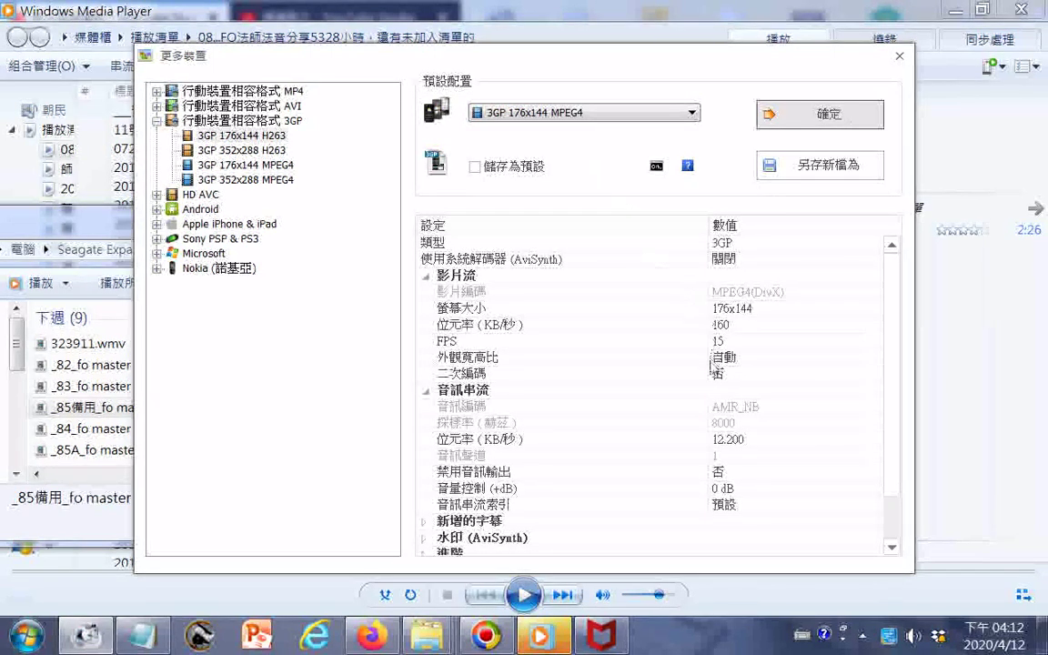
pyautogui.click(684, 111)
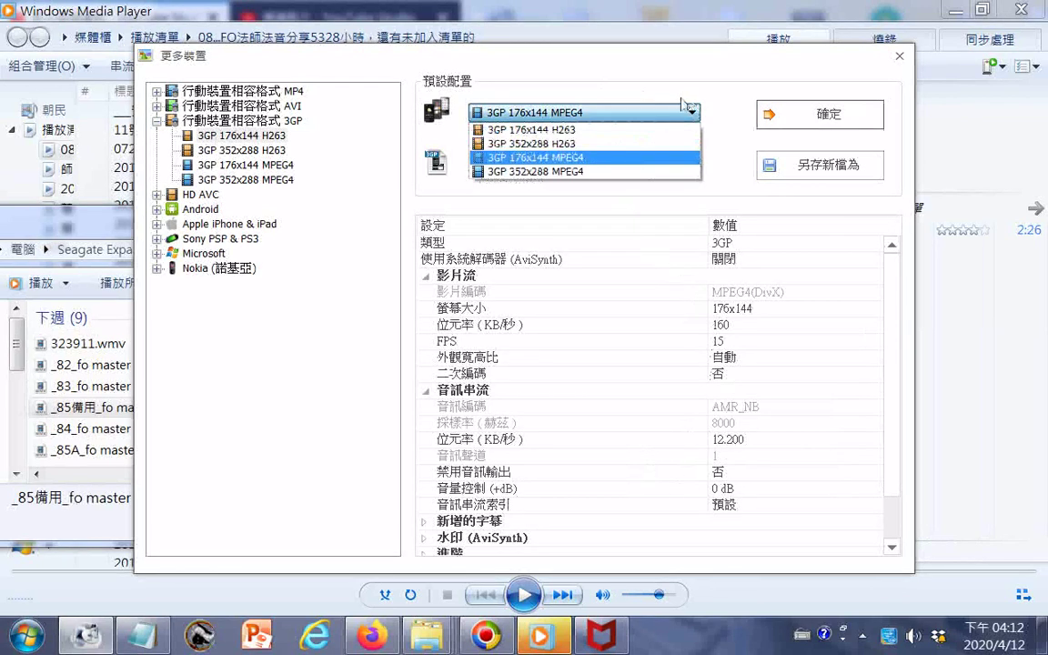
pyautogui.click(639, 130)
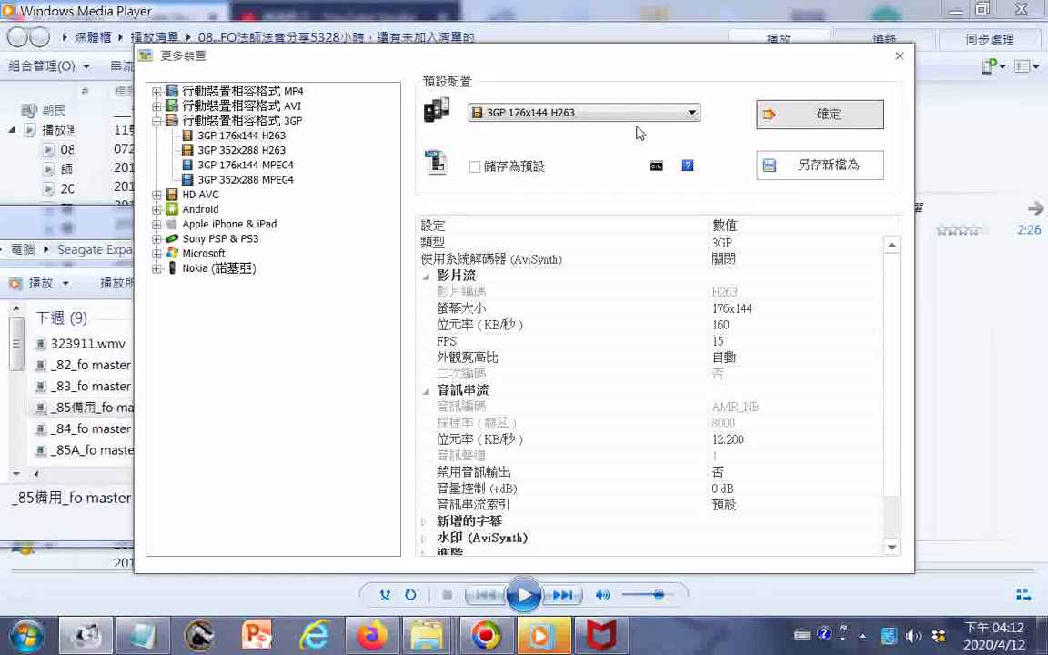
pyautogui.click(625, 111)
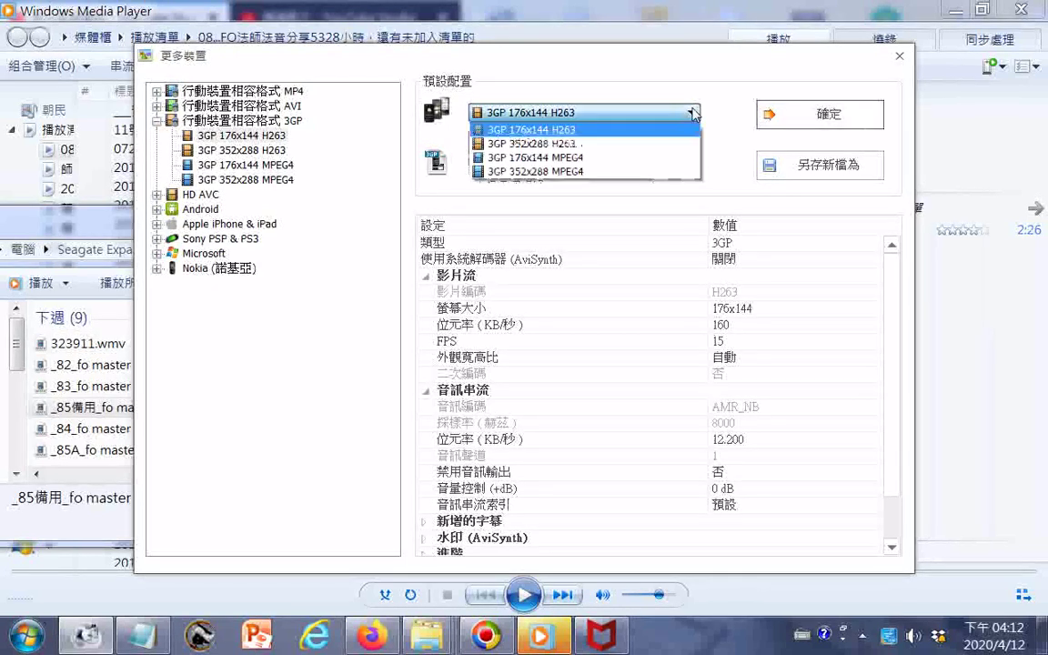
pyautogui.click(639, 159)
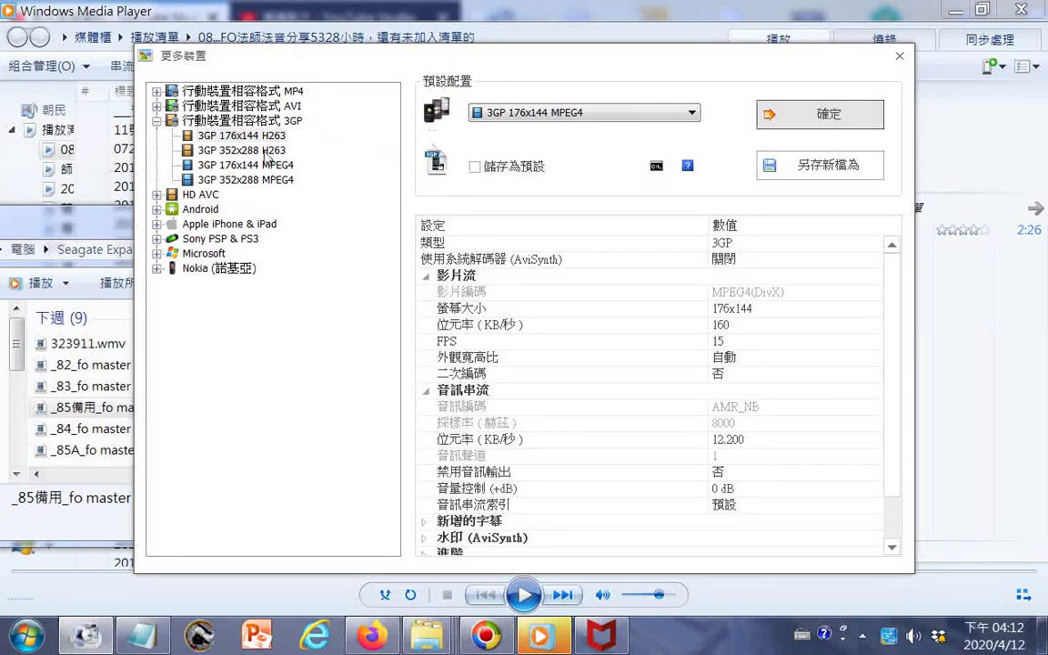
# - Examine the 3GP 352x288 H263 and MPEG4 settings and the default presets of the MP4, AVI and 3GP mobile format groups
pyautogui.click(266, 151)
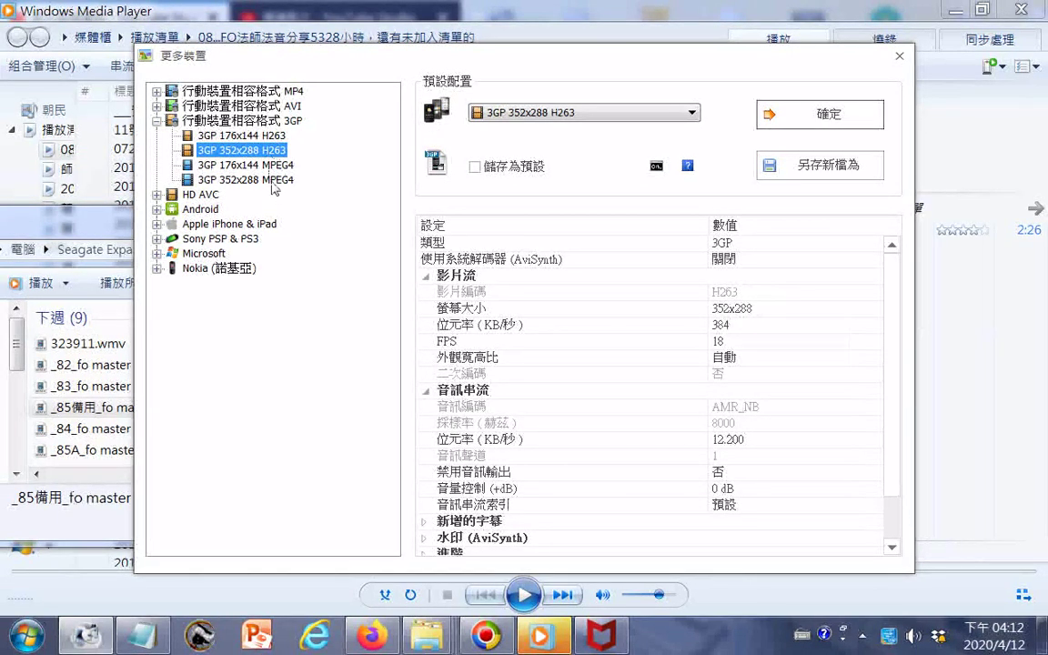
pyautogui.click(273, 180)
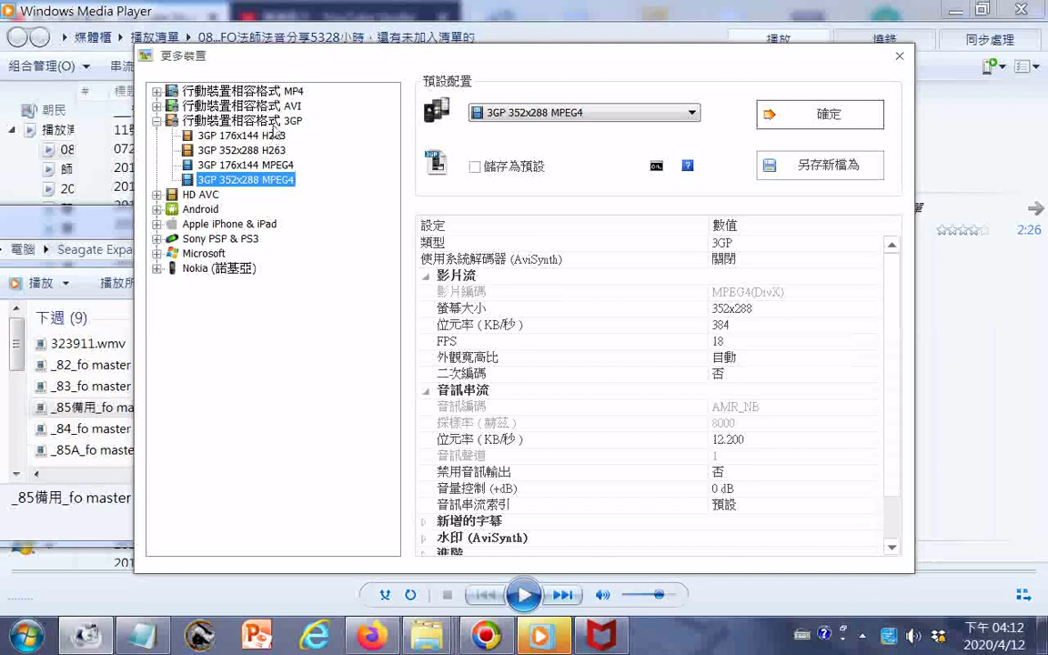
pyautogui.click(277, 90)
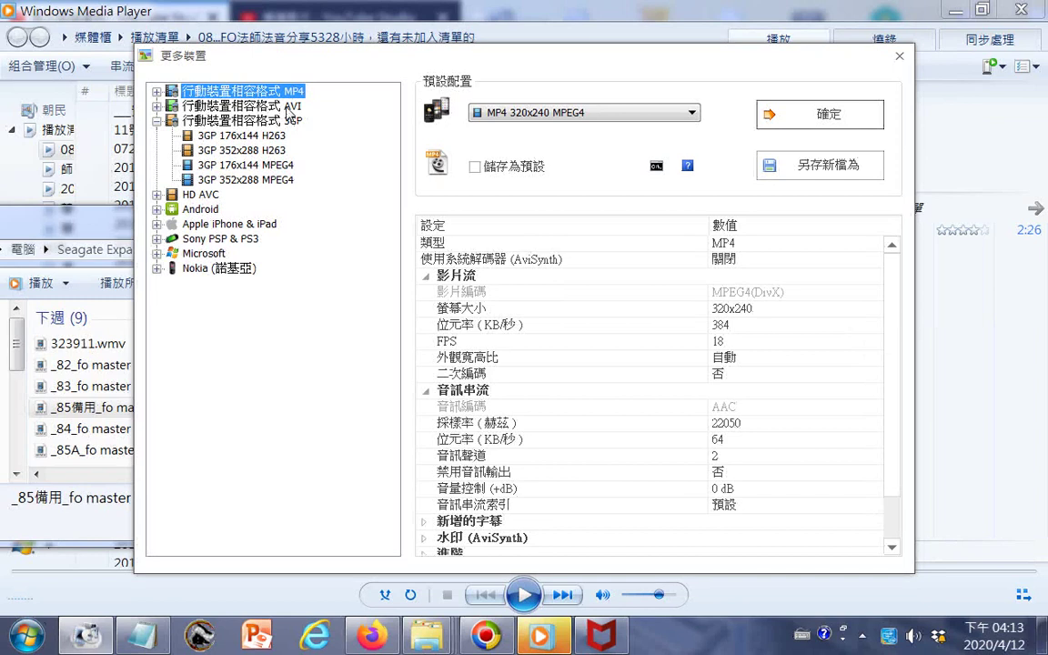
pyautogui.click(288, 110)
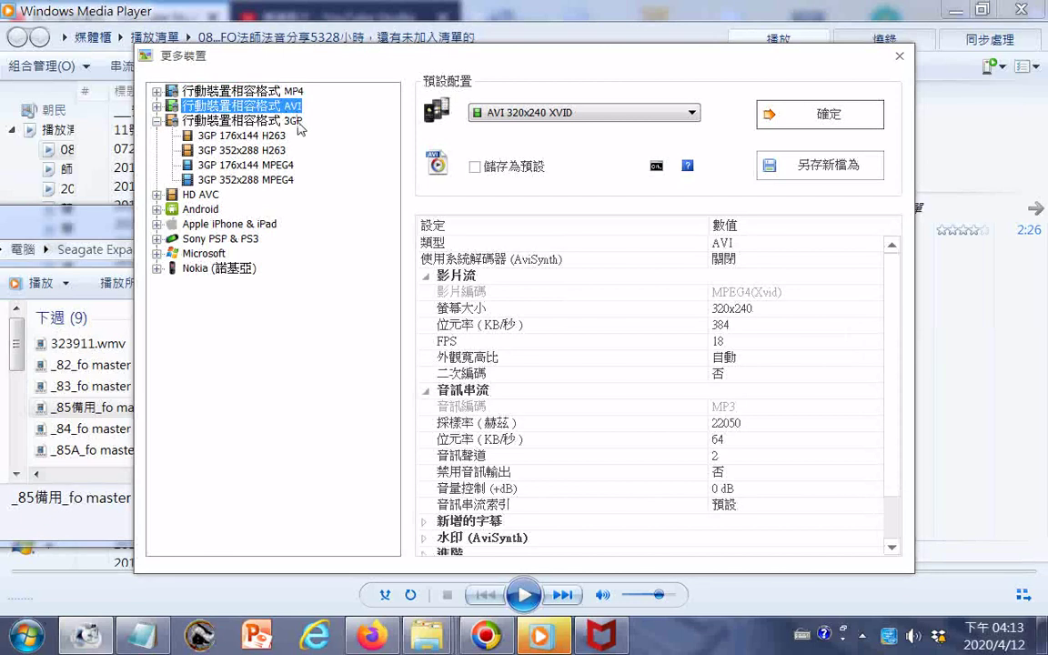
pyautogui.click(300, 124)
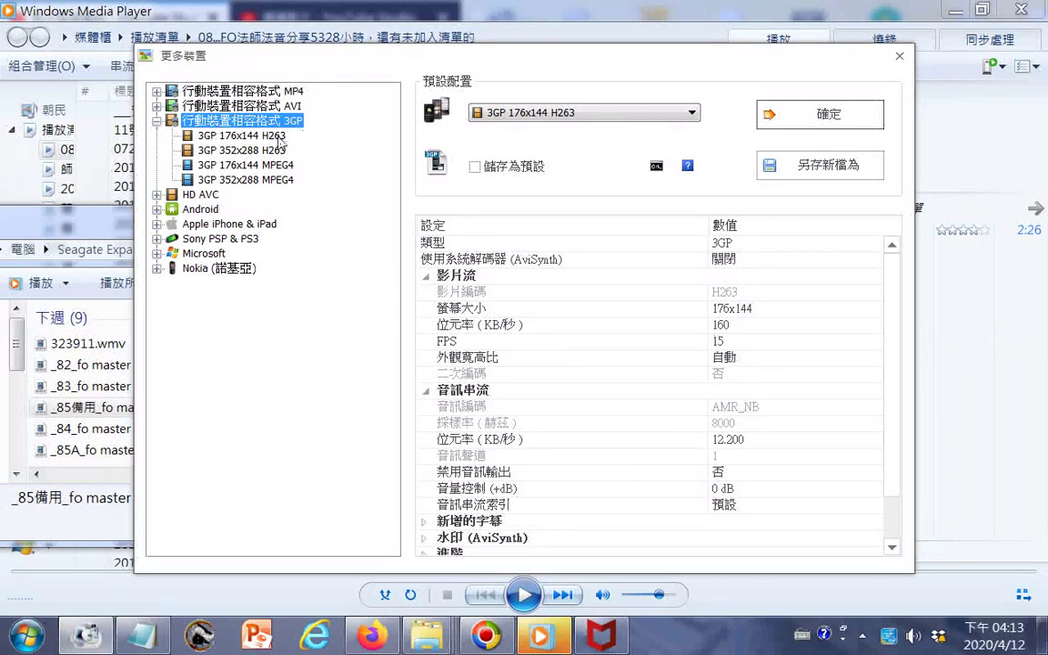
# - Go through the individual 3GP presets and compare their screen size, bitrate and FPS with the MP4 mobile format
pyautogui.click(278, 138)
pyautogui.click(273, 150)
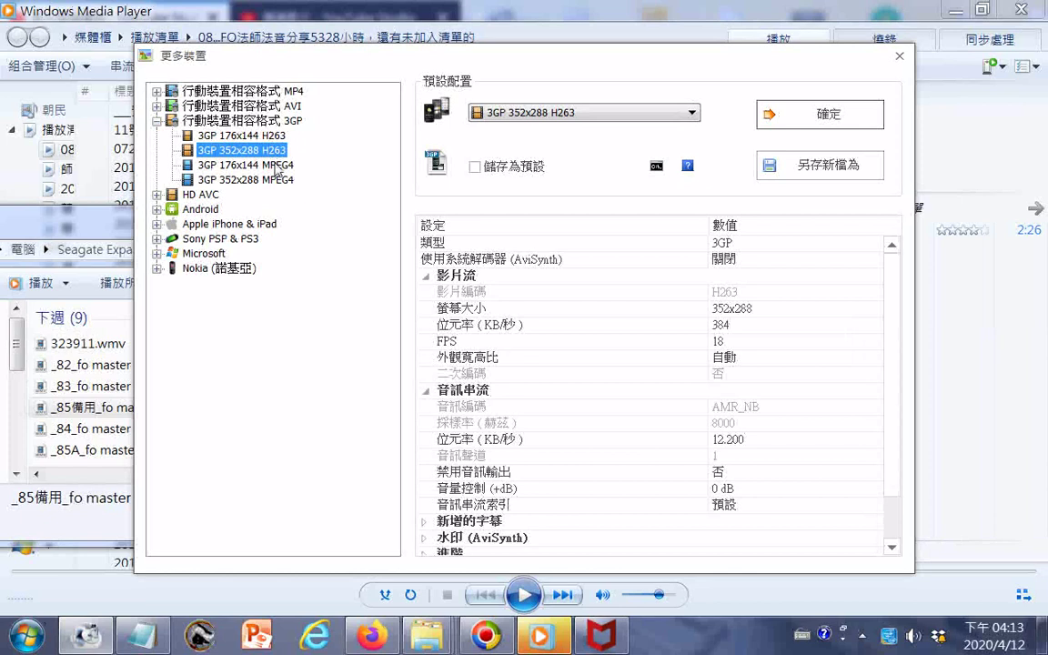
pyautogui.click(275, 167)
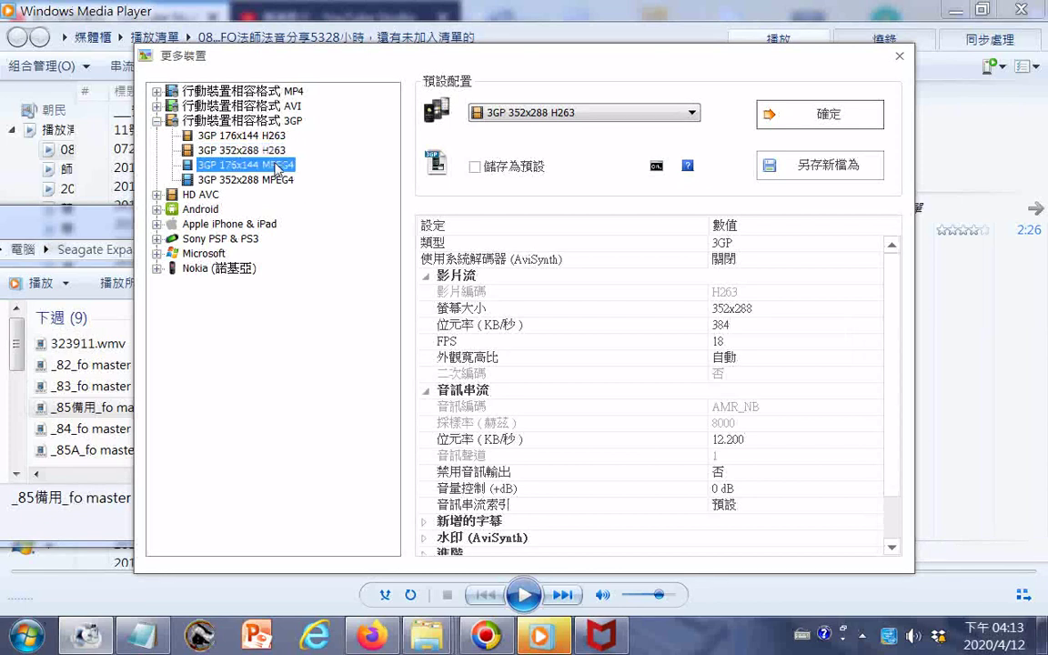
pyautogui.click(276, 180)
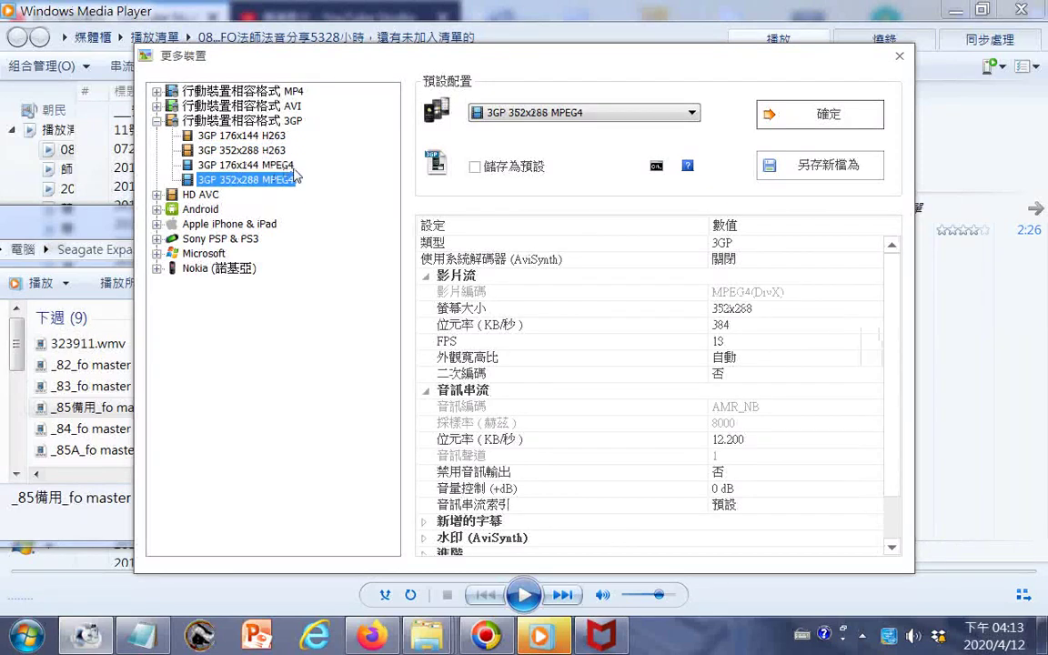
pyautogui.click(271, 93)
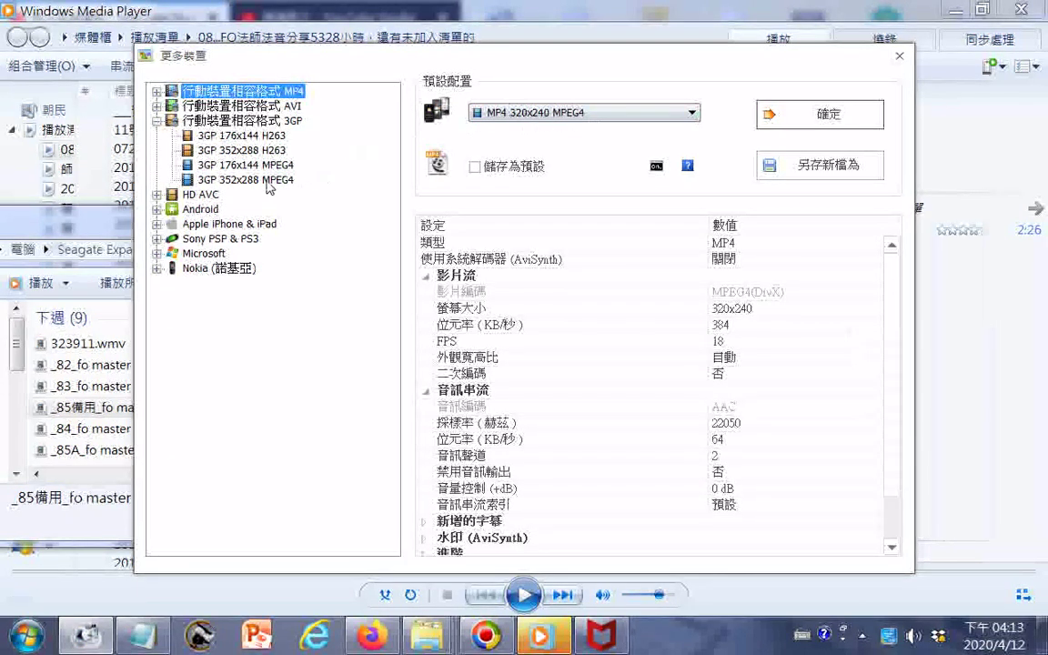
pyautogui.click(266, 181)
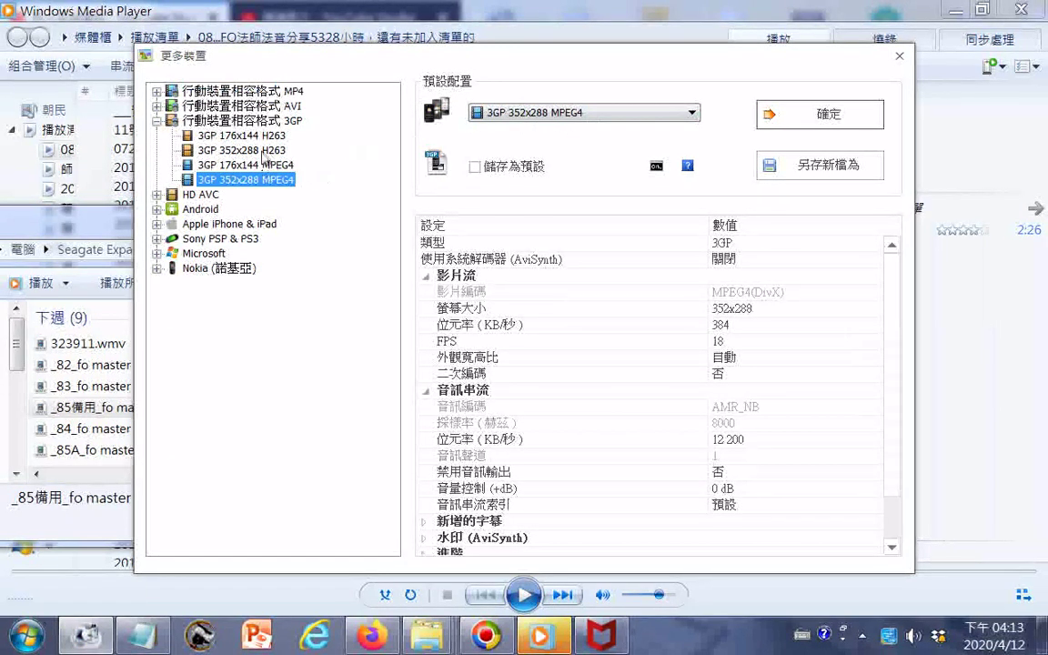
pyautogui.click(263, 151)
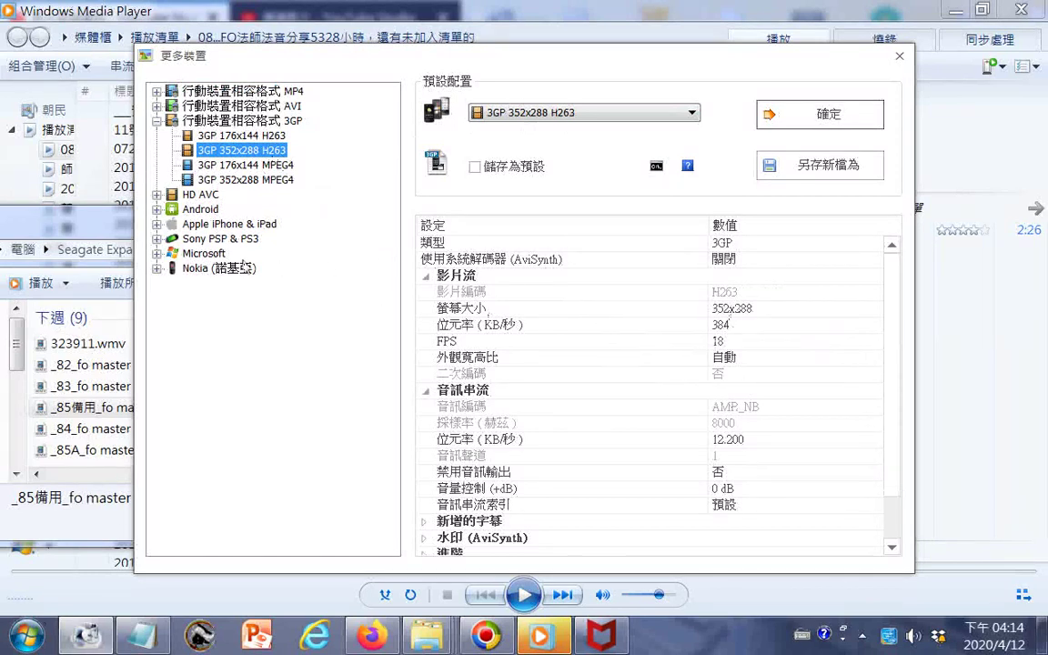
# - Review the default output settings for HD AVC, Android, Apple iPhone & iPad, Sony PSP & PS3, Microsoft and Nokia
pyautogui.click(199, 196)
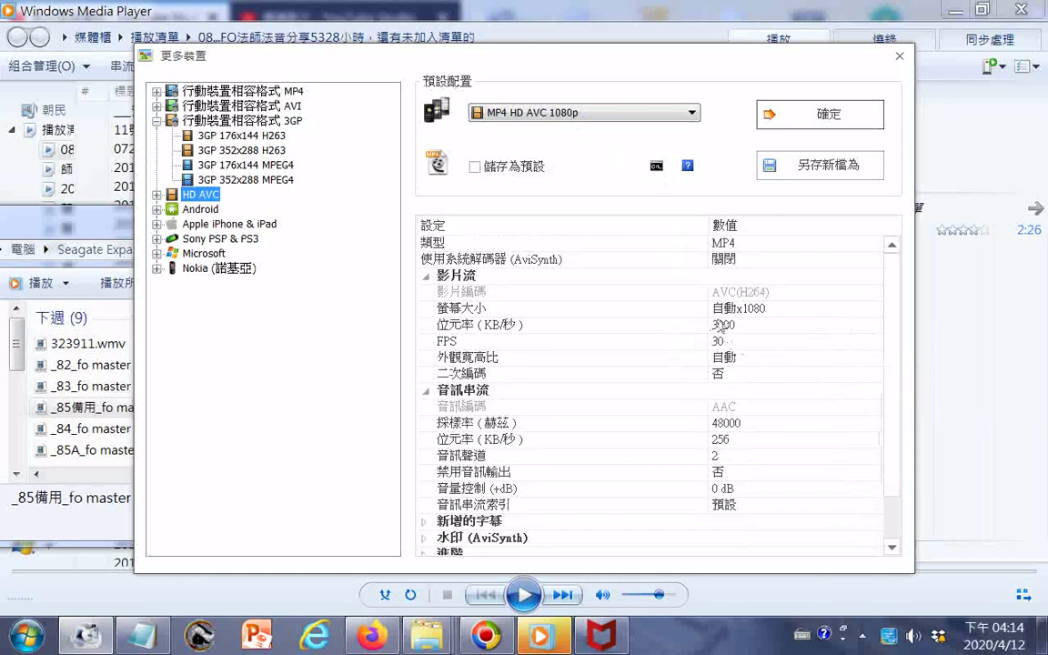
pyautogui.click(201, 209)
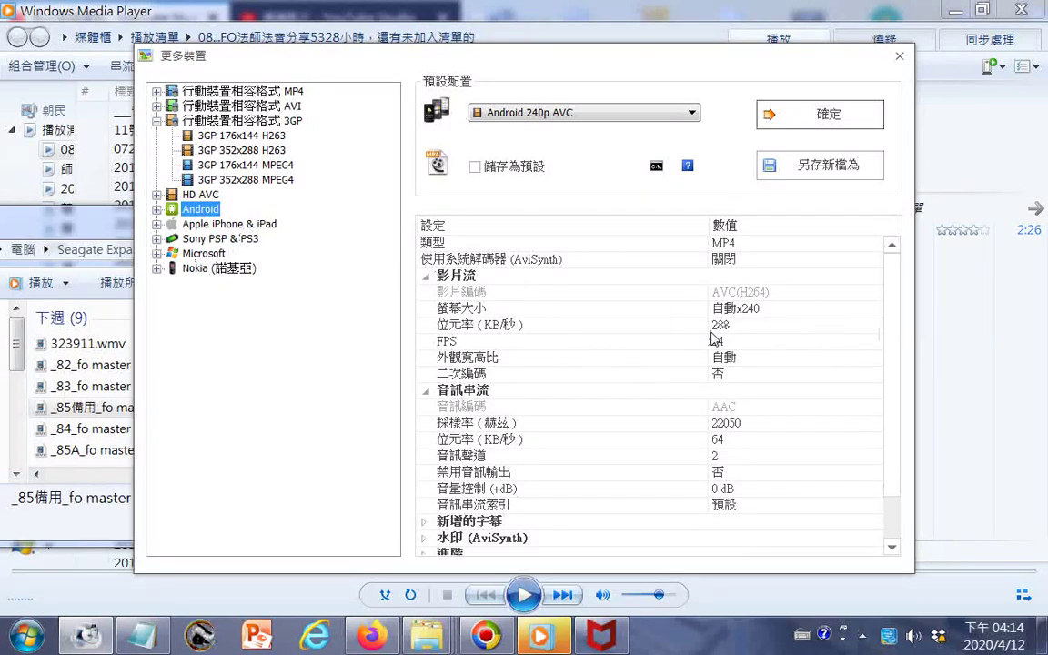
pyautogui.click(209, 224)
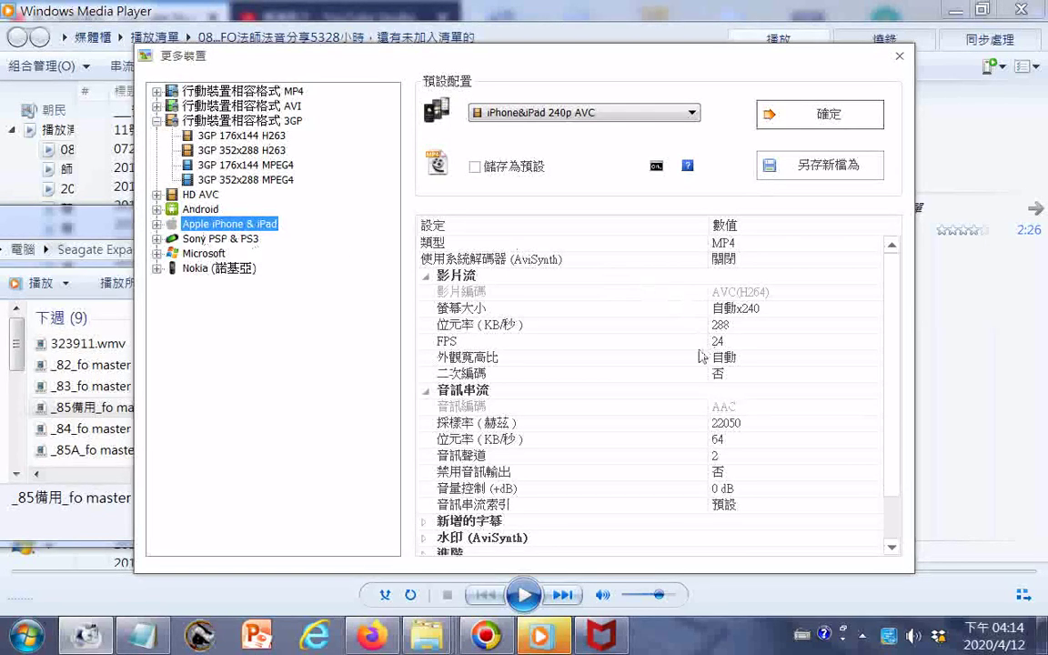
pyautogui.click(208, 238)
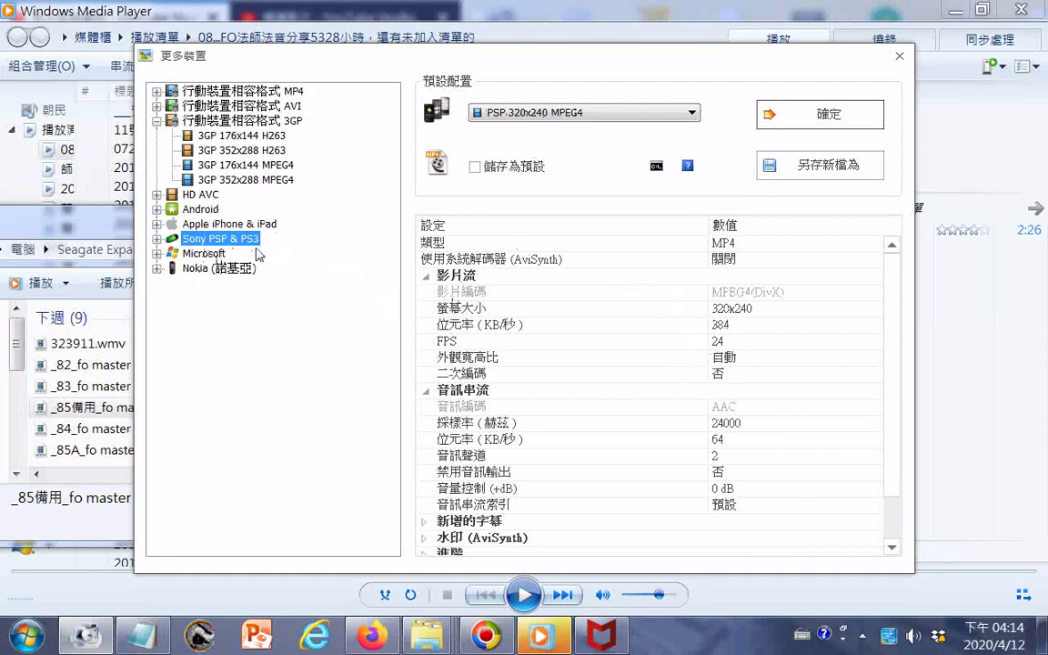
pyautogui.click(205, 254)
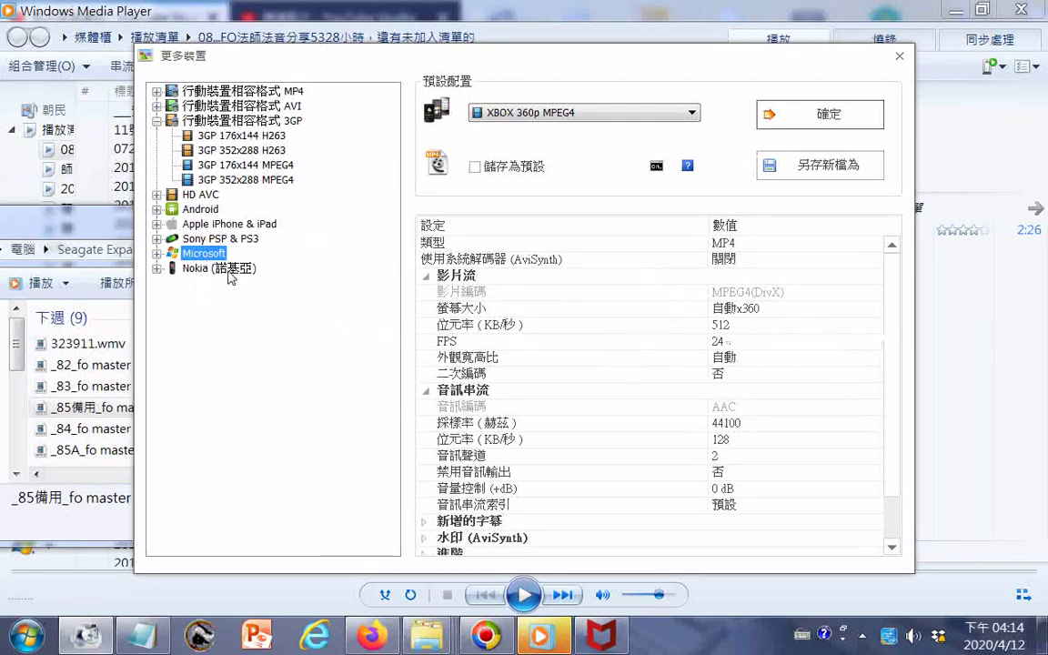
pyautogui.click(223, 268)
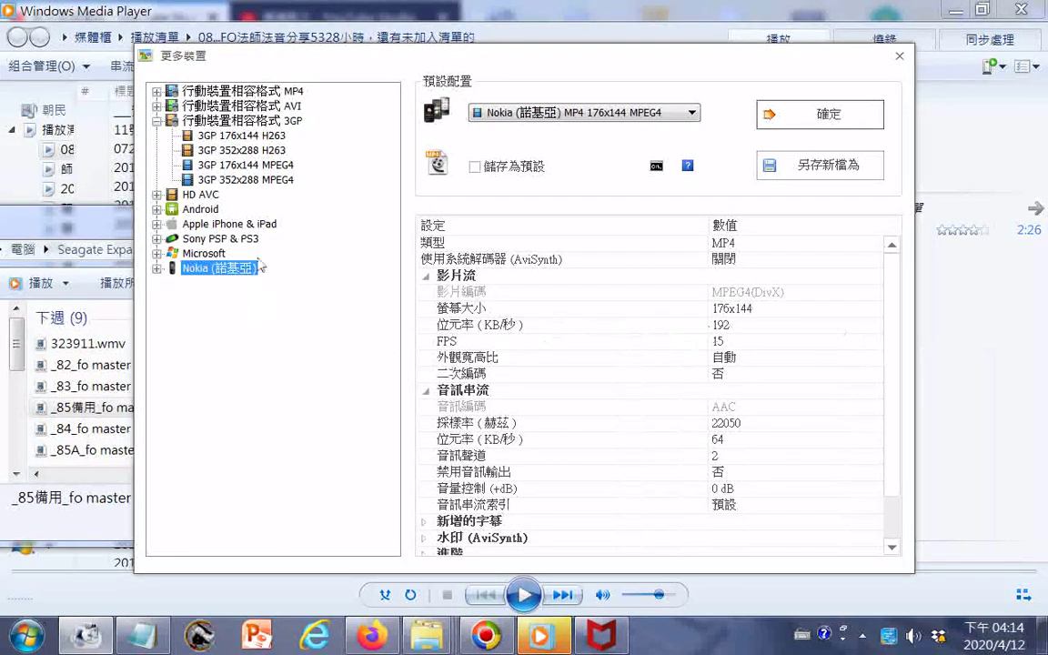
# - Compare the 3GP 176x144 MPEG4 preset's bitrate and audio settings with the Nokia preset, ending on 3GP 176x144 MPEG4
pyautogui.click(264, 165)
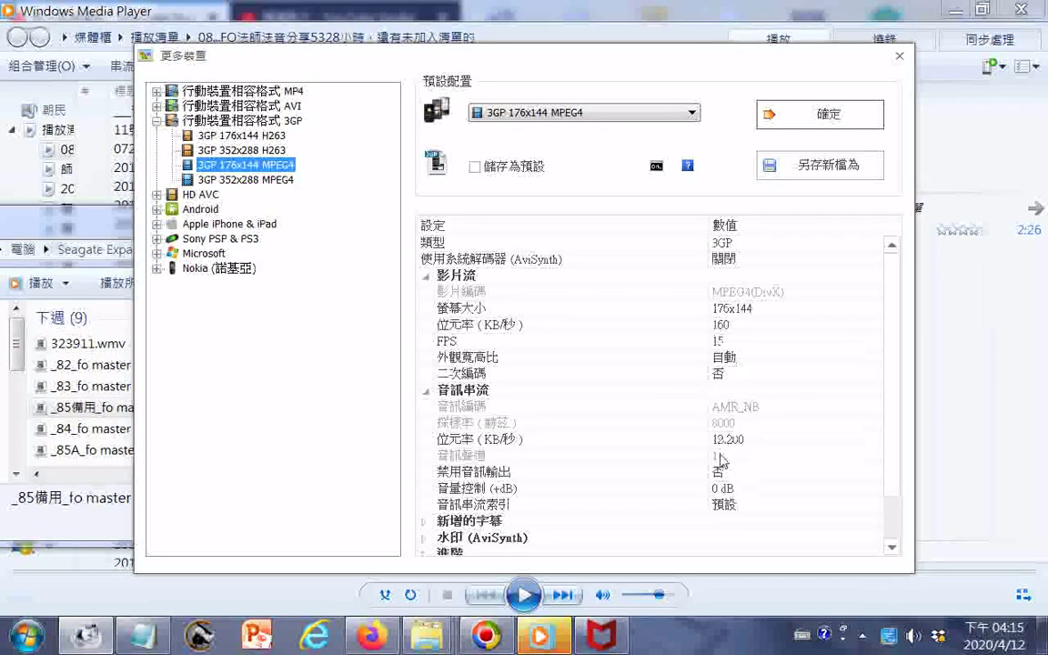
pyautogui.click(220, 269)
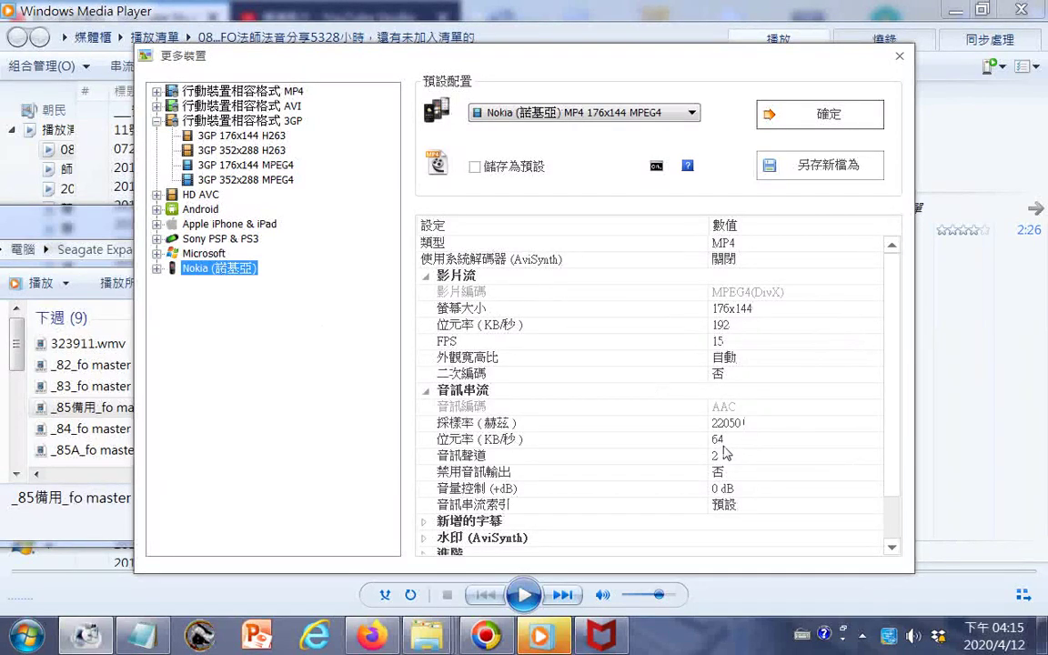
pyautogui.click(270, 166)
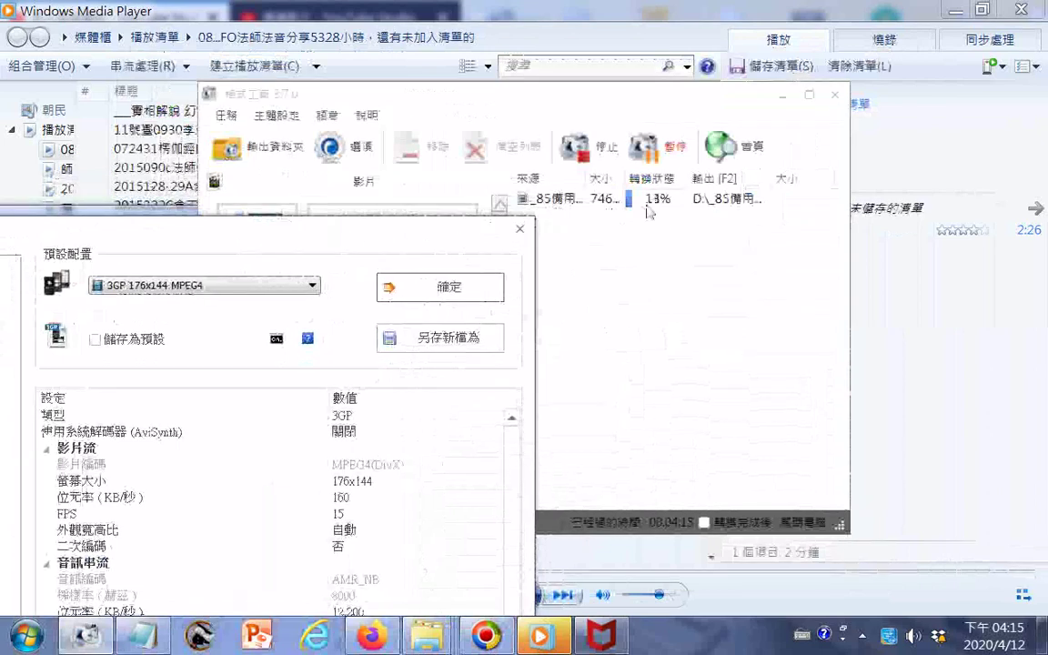
# - Move the preset window aside to check the running conversion's progress, and bring the window back into view
pyautogui.moveTo(472, 241); pyautogui.dragTo(131, 51)
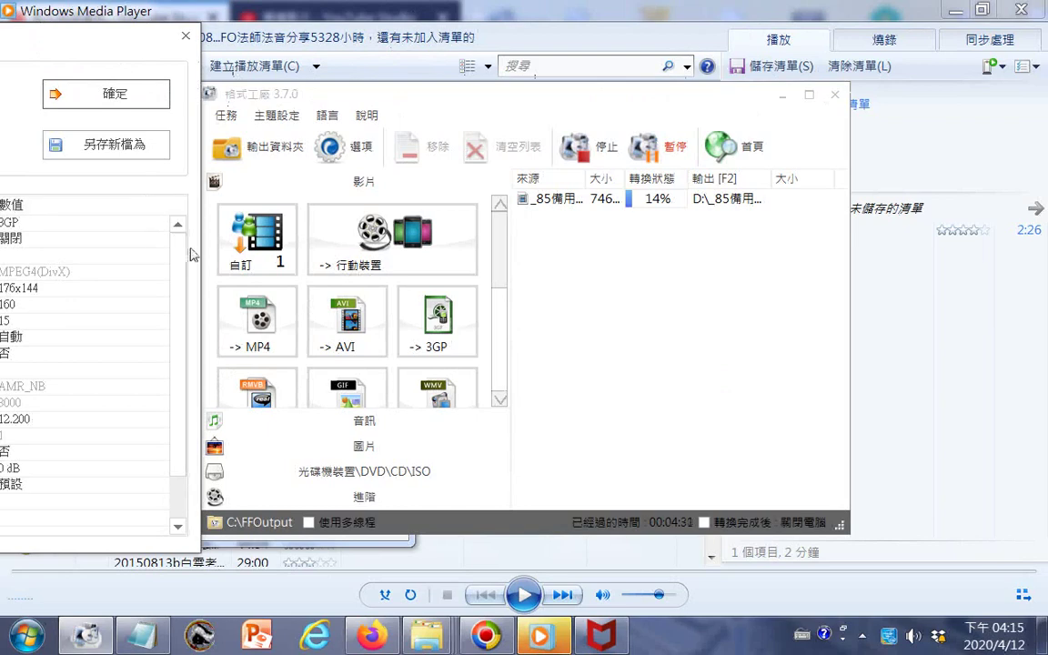
pyautogui.moveTo(32, 53); pyautogui.dragTo(698, 283)
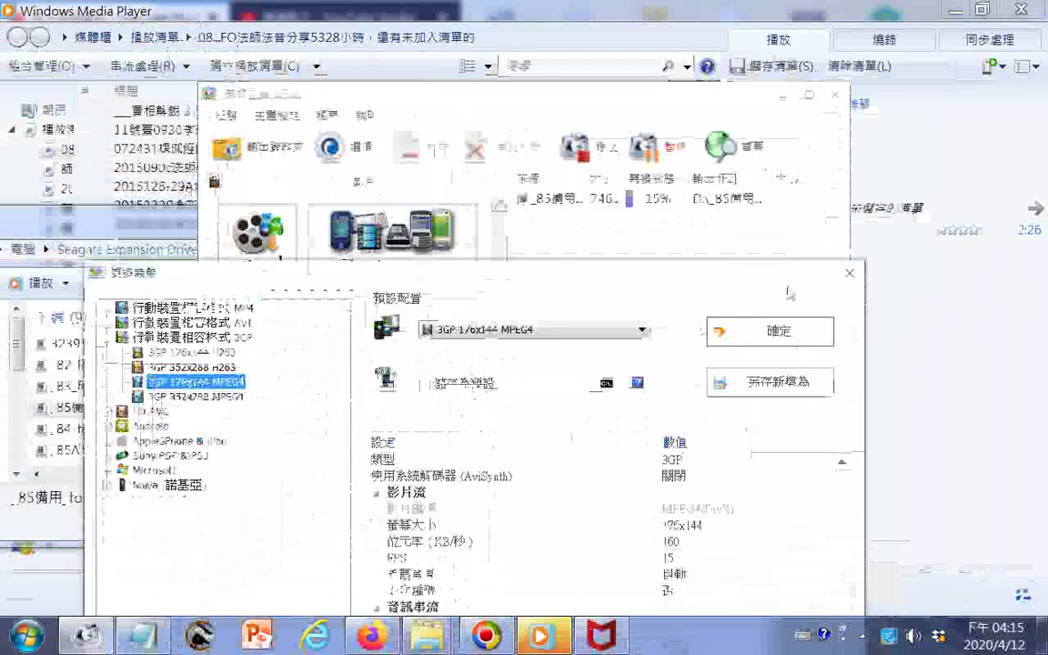
# - Leave the mobile device presets and check the MP4 conversion window before closing it without adding files
pyautogui.click(849, 275)
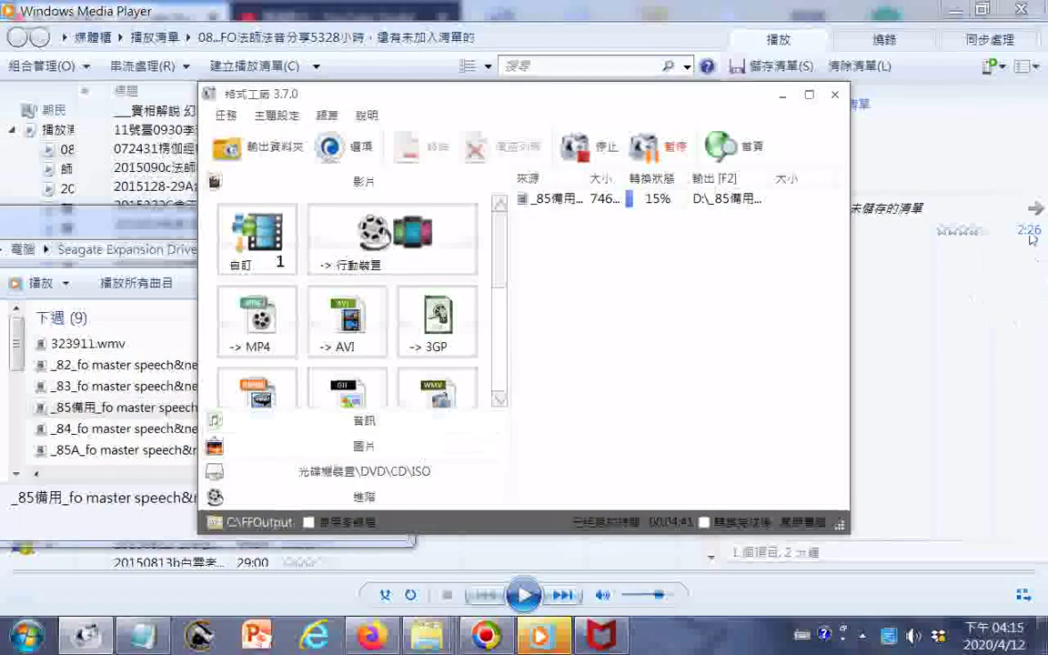
pyautogui.click(88, 630)
pyautogui.click(88, 632)
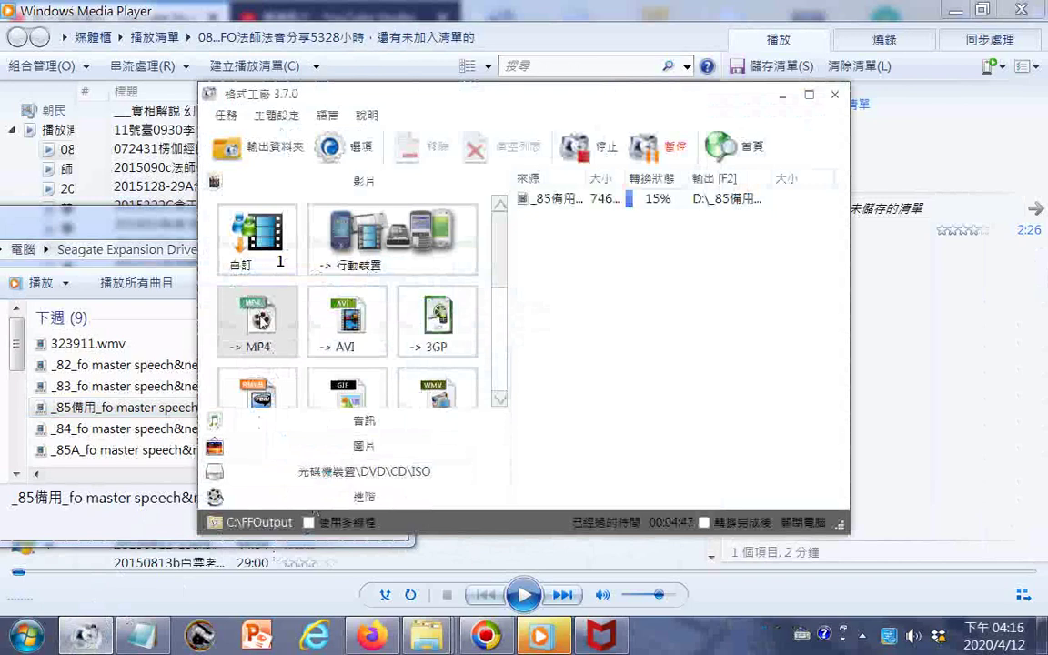
pyautogui.click(259, 329)
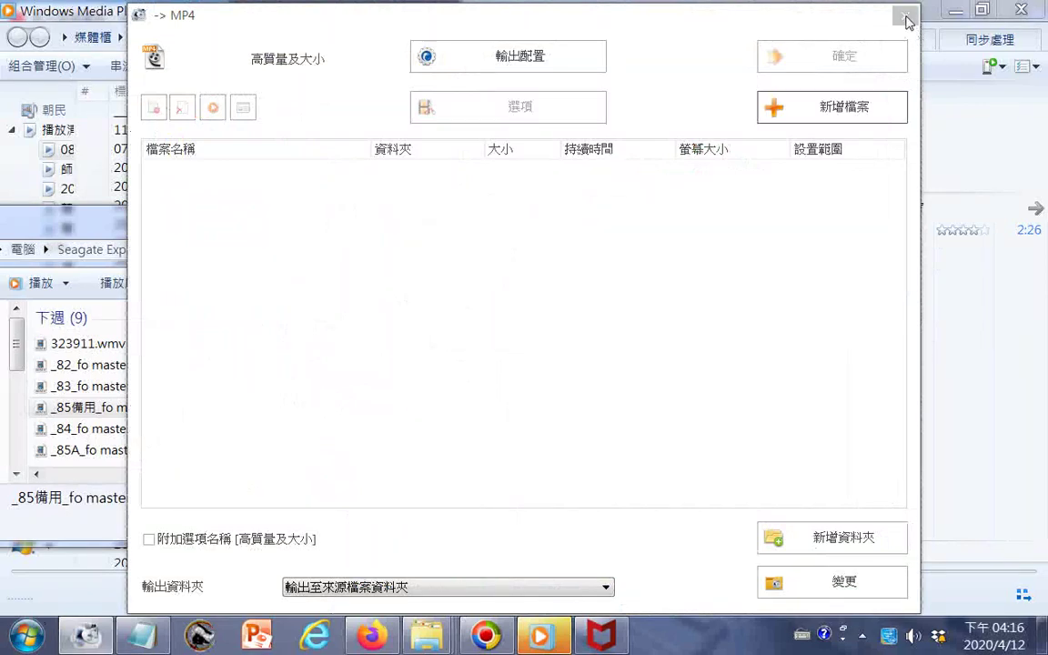
pyautogui.click(905, 18)
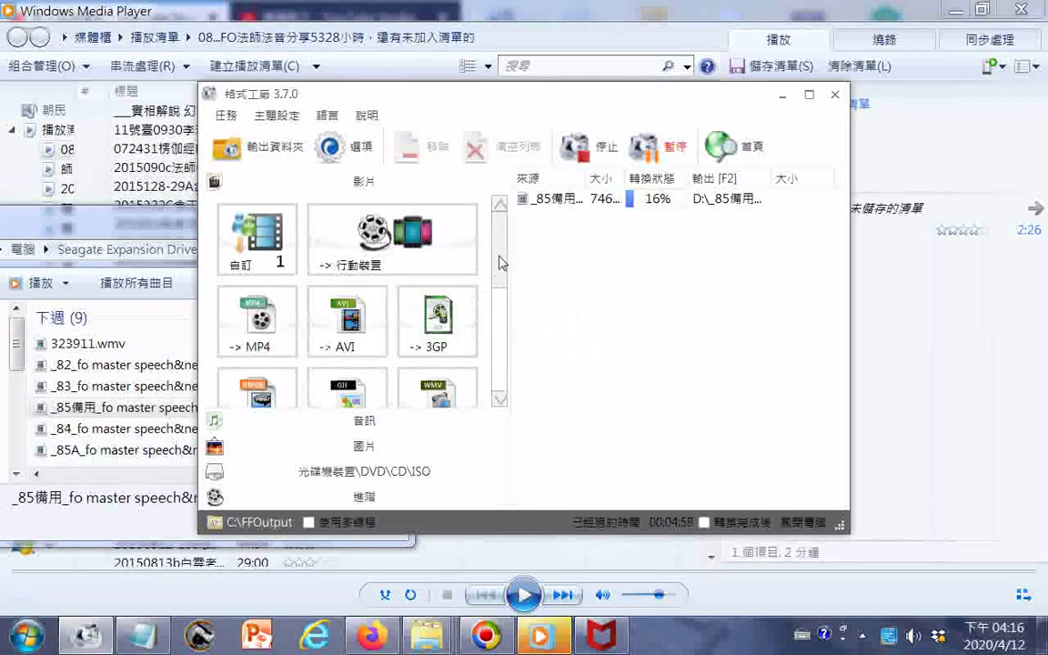
# - Look through the remaining video output formats, from RMVB, GIF and WMV to MOV, FLV and SWF
pyautogui.scroll(-3, 450, 244)
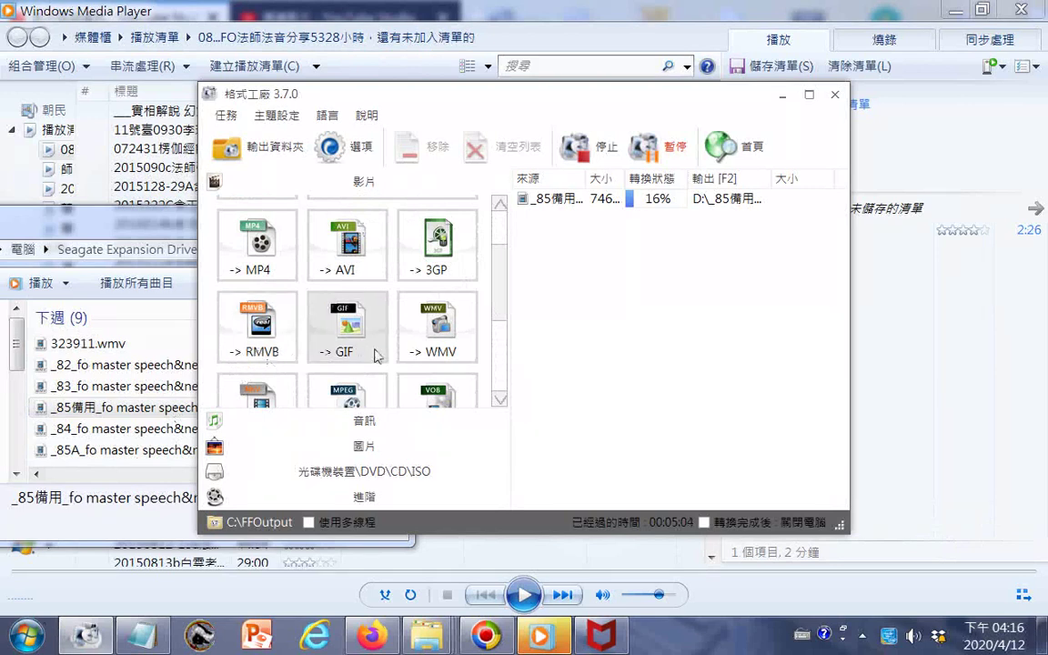
pyautogui.scroll(-1, 433, 351)
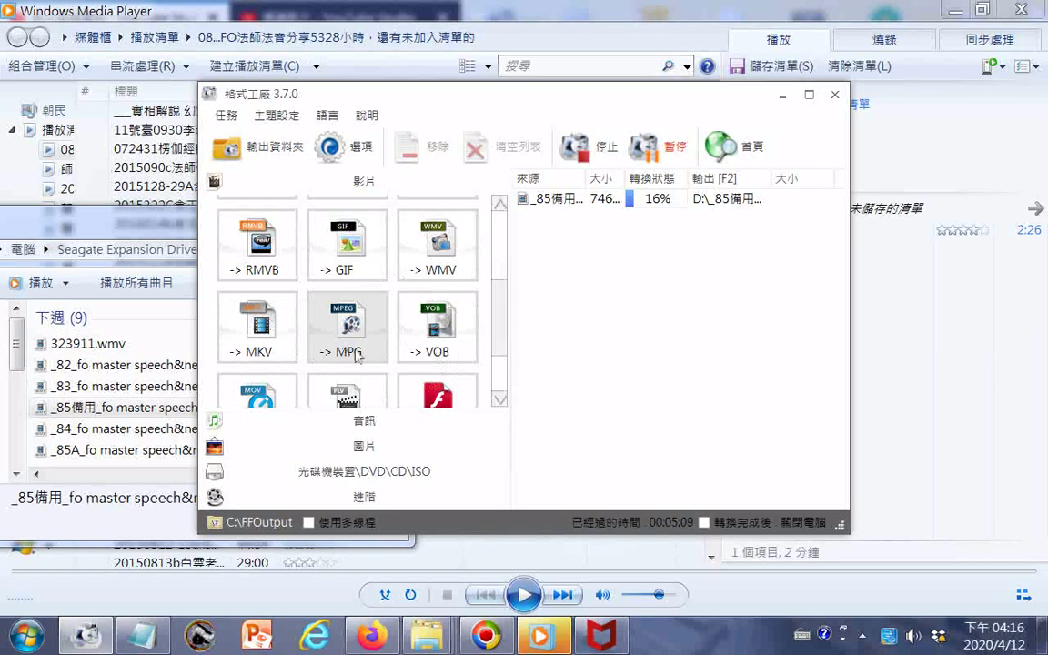
pyautogui.scroll(-1, 419, 319)
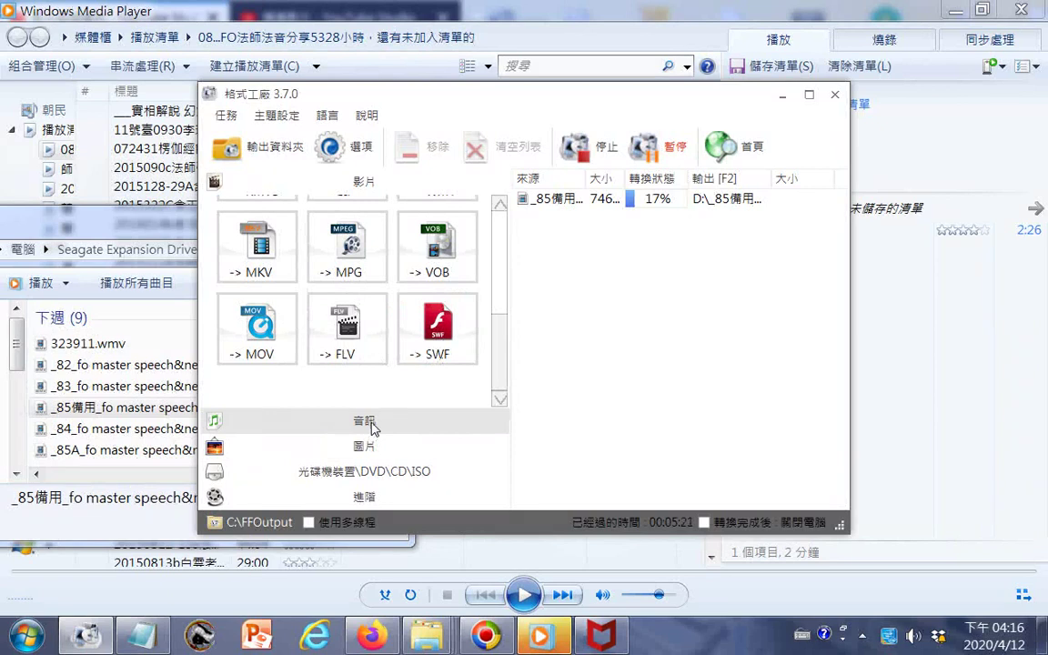
# - Examine the advanced tools, viewing the multimedia file information (多媒體檔案信息) and mux (混流) windows without adding files
pyautogui.click(364, 498)
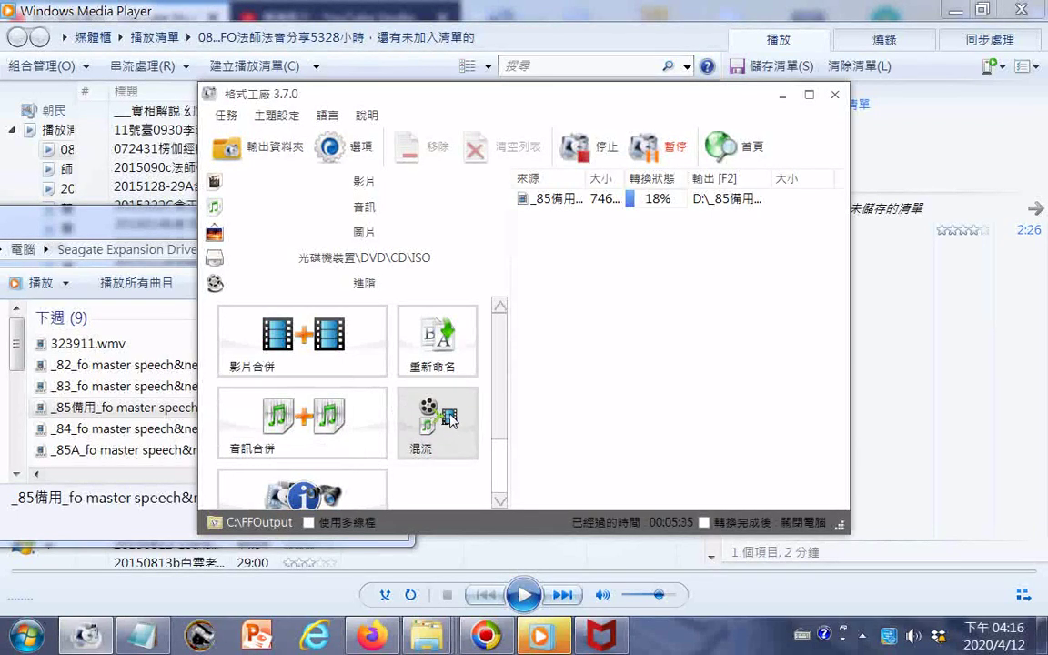
pyautogui.scroll(-1, 442, 444)
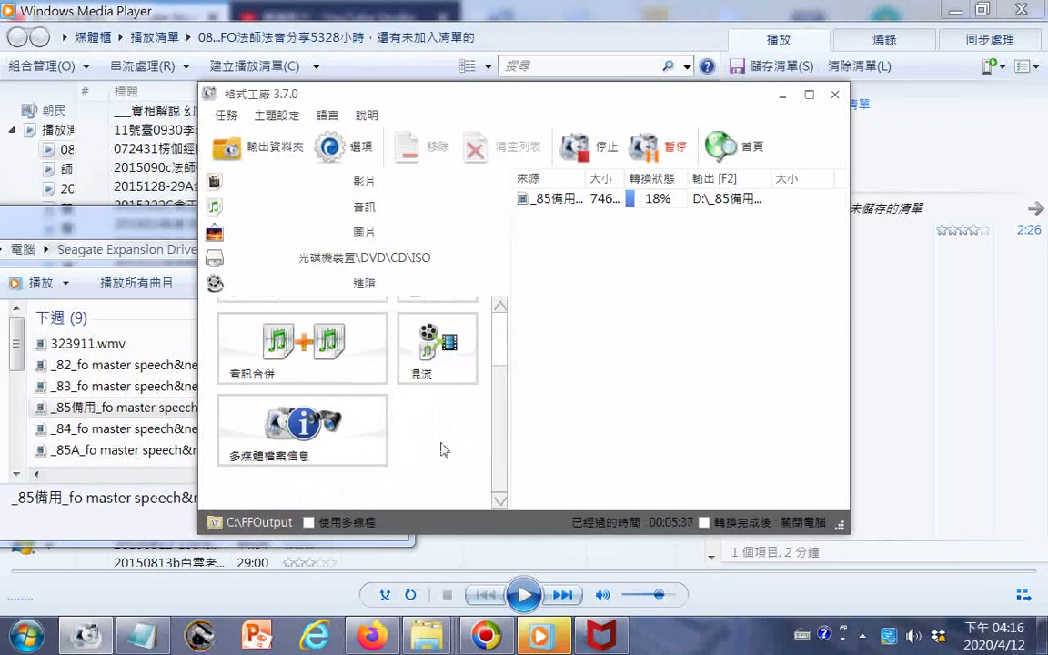
pyautogui.click(309, 438)
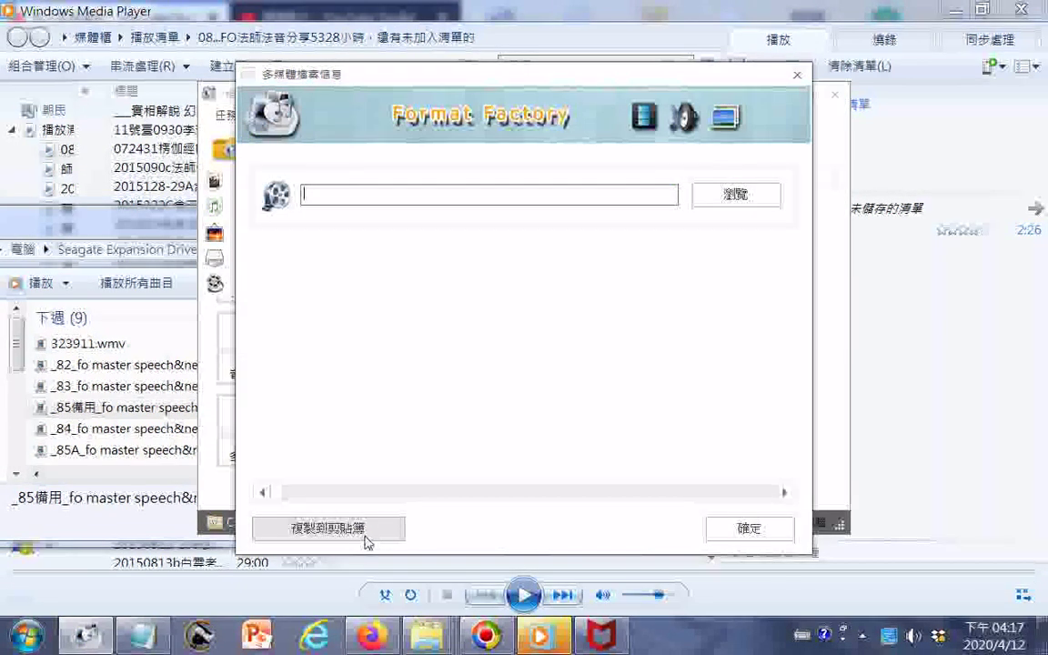
pyautogui.click(796, 77)
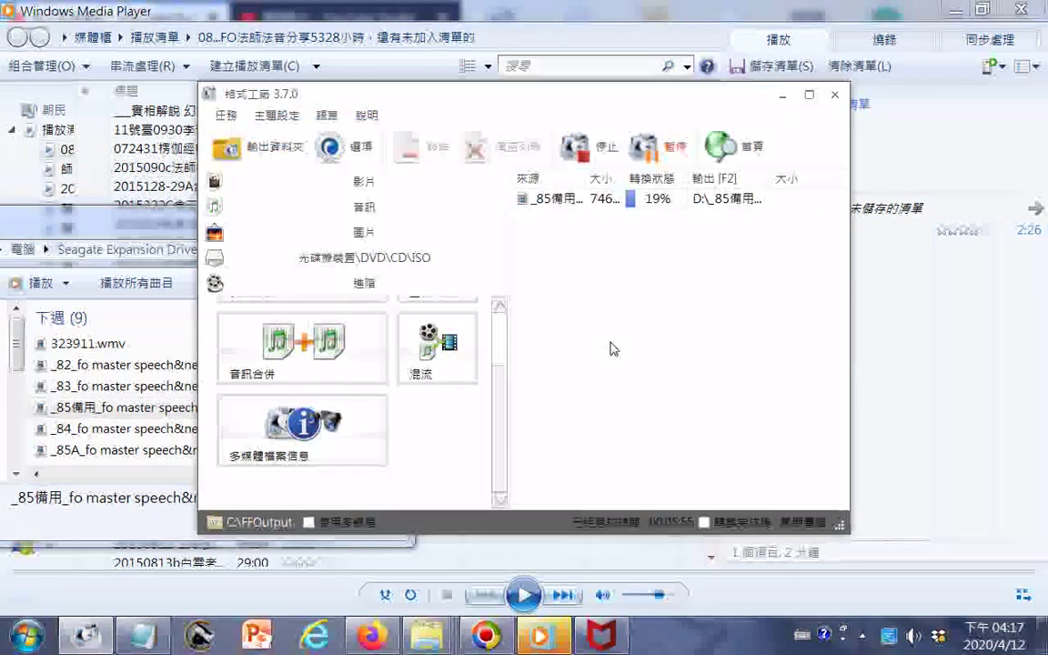
pyautogui.click(437, 329)
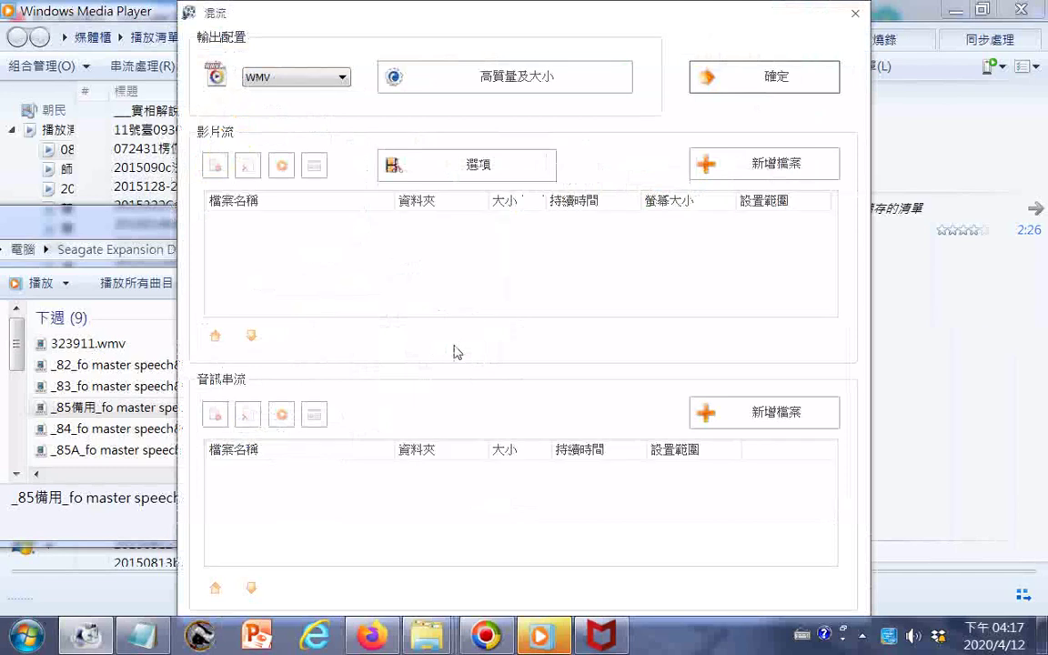
pyautogui.click(855, 14)
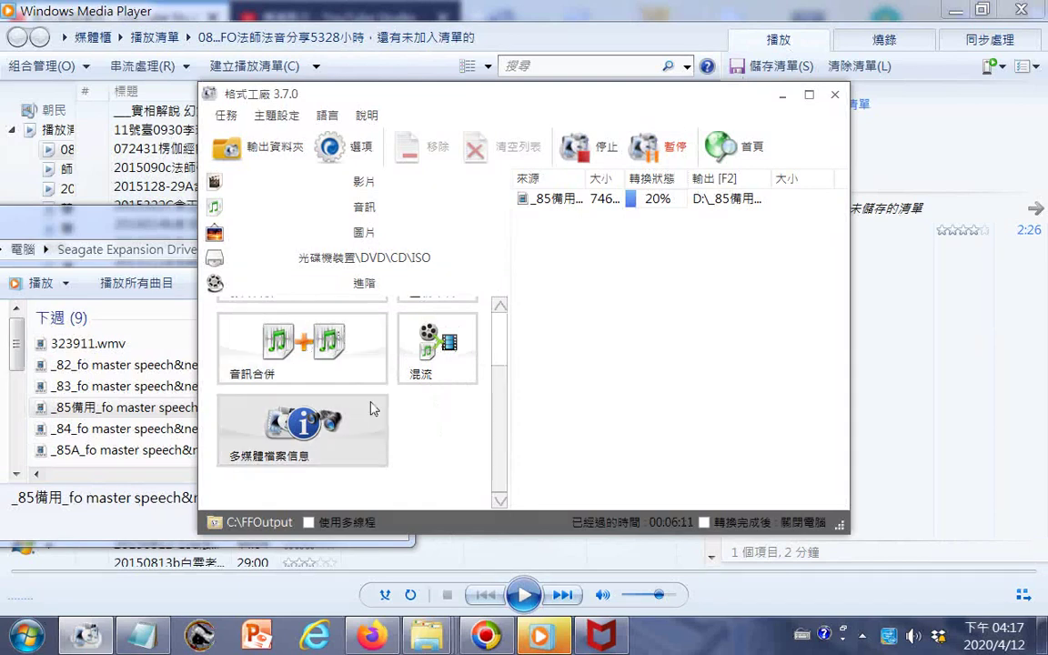
# - Review the picture output formats from WebP to TGA and inspect the GIF conversion window without adding files
pyautogui.click(355, 234)
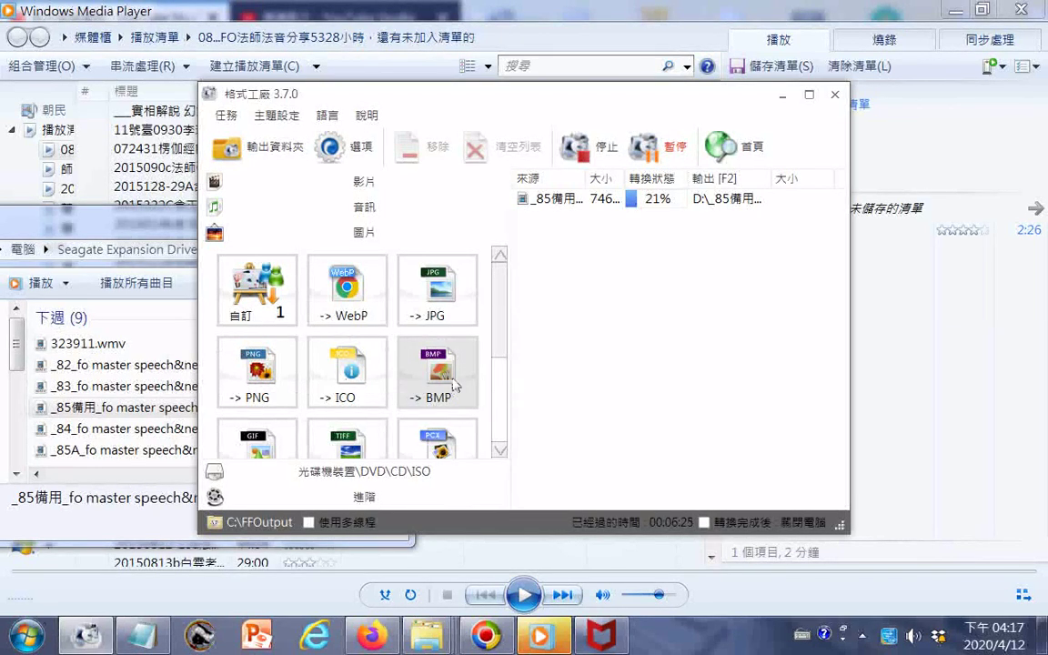
pyautogui.scroll(-1, 450, 377)
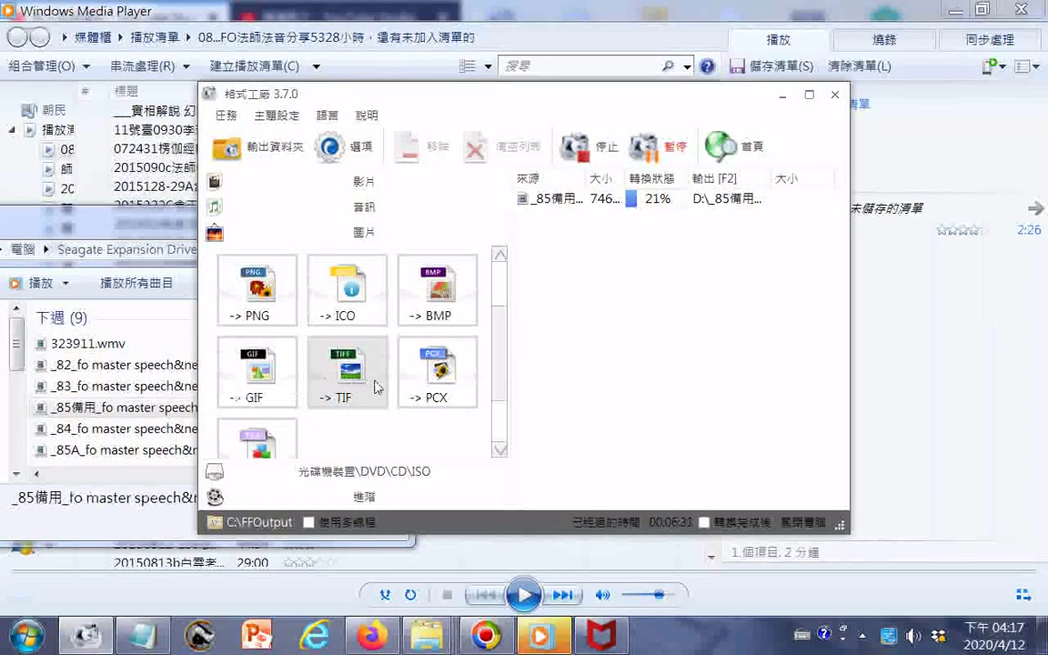
pyautogui.scroll(-1, 470, 376)
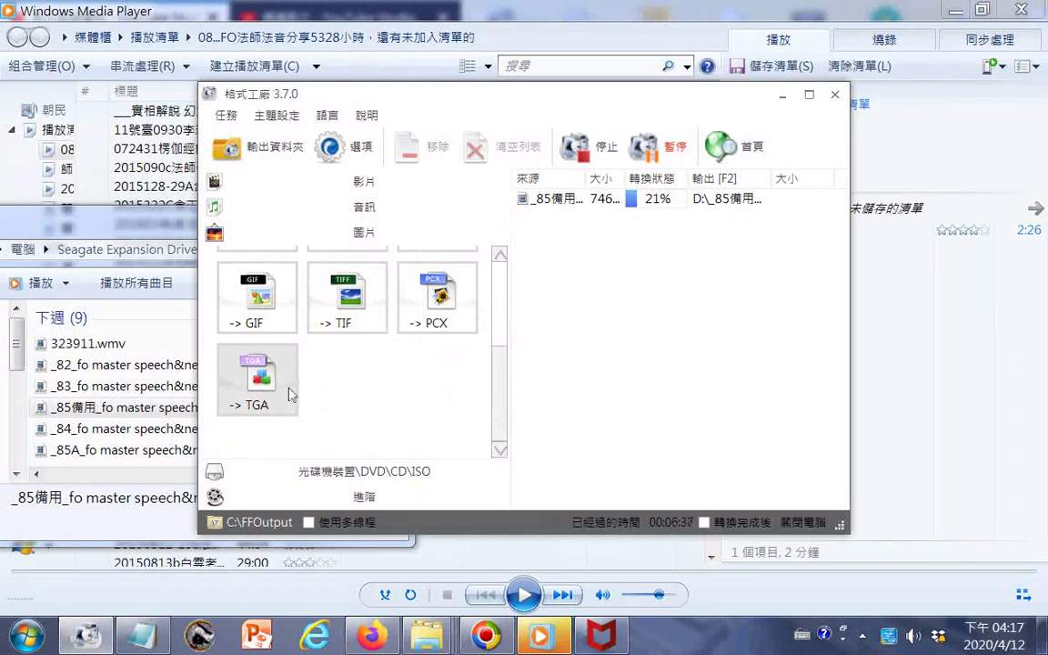
pyautogui.scroll(3, 289, 393)
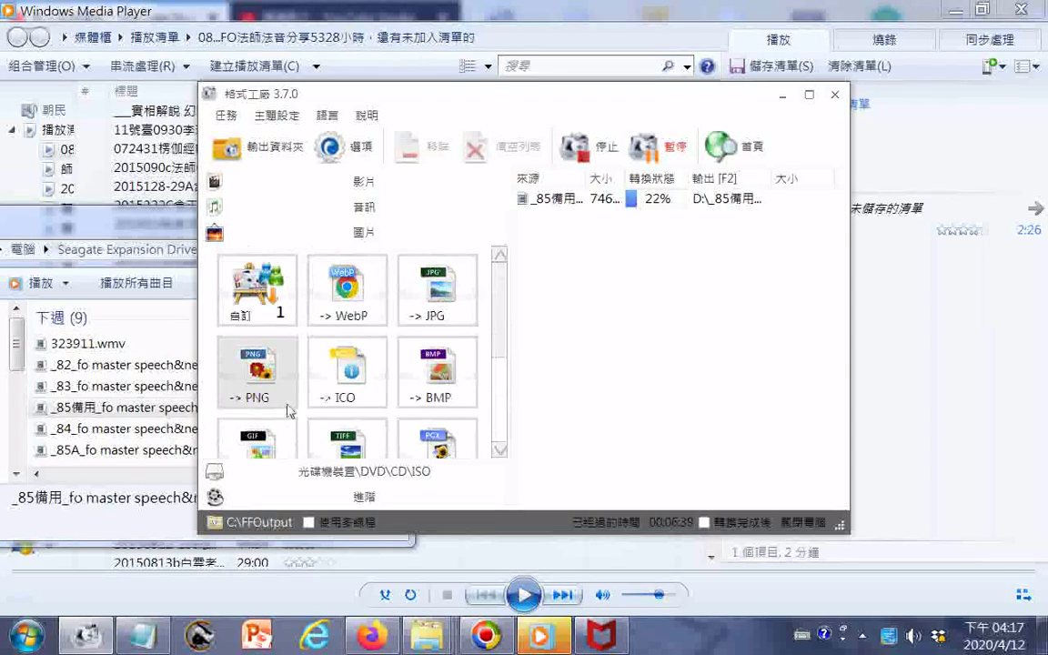
pyautogui.scroll(-1, 287, 410)
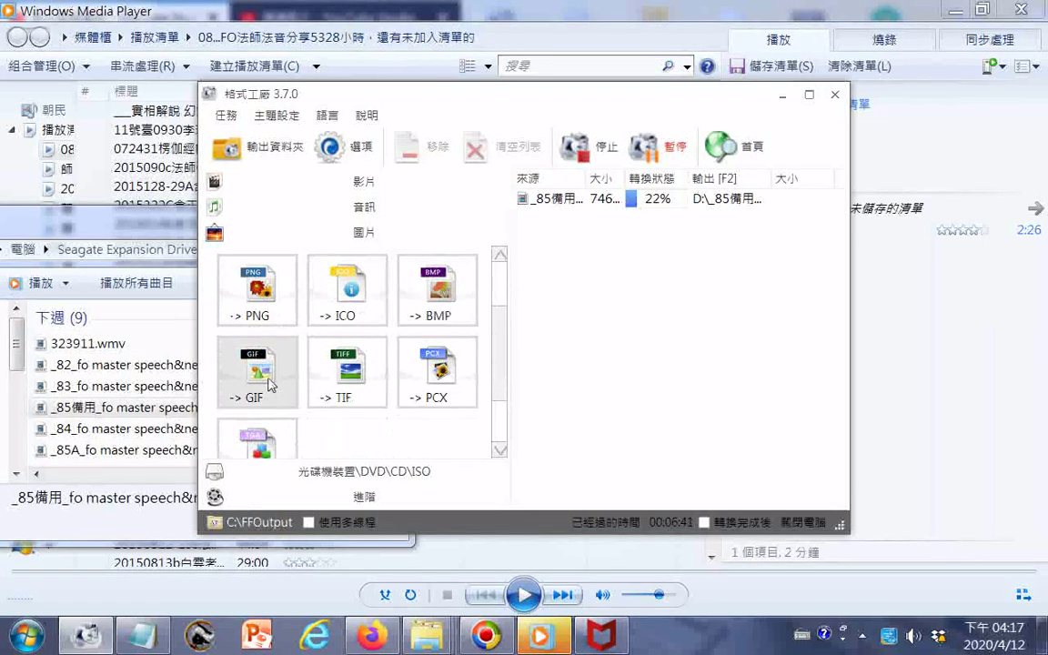
pyautogui.click(269, 384)
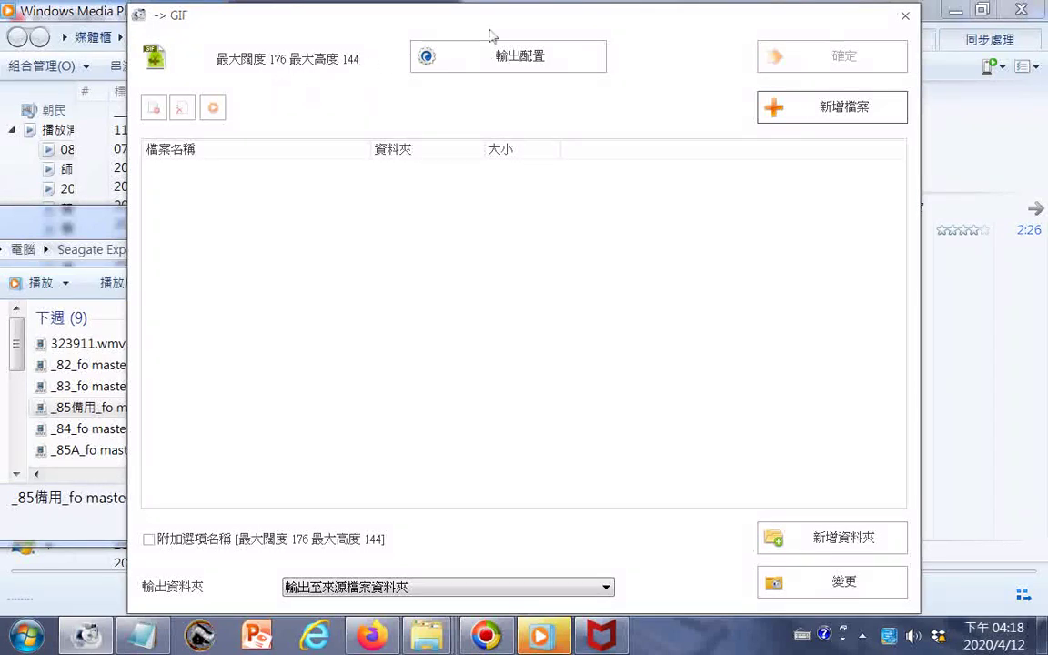
pyautogui.click(904, 17)
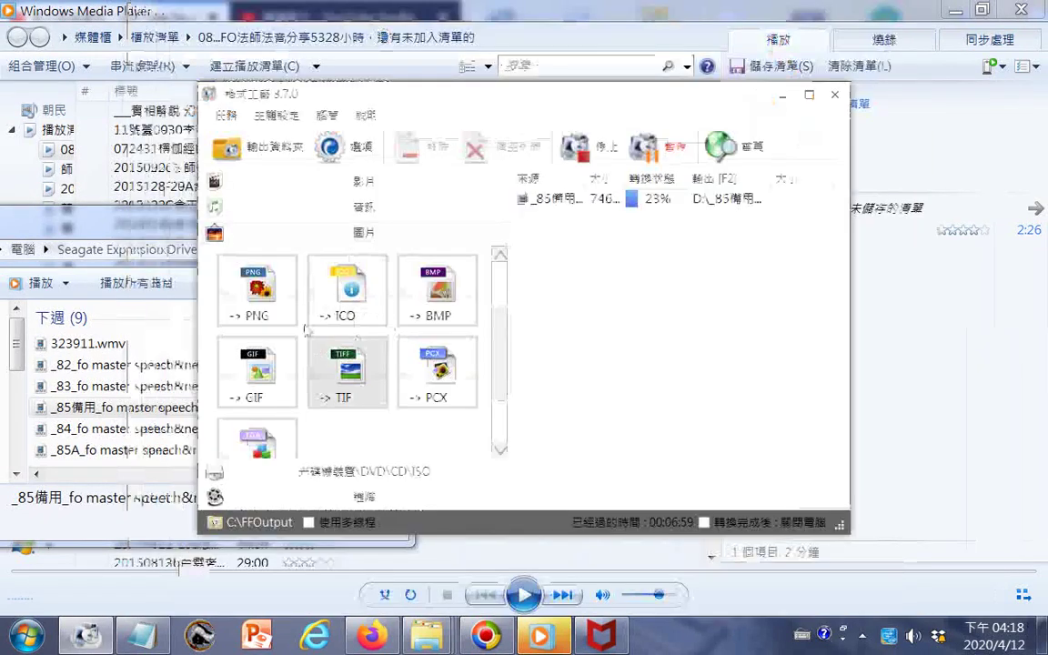
# - Return to the video formats and review the 3GP 176x144 H263 mobile device preset, leaving its settings unapplied
pyautogui.click(365, 180)
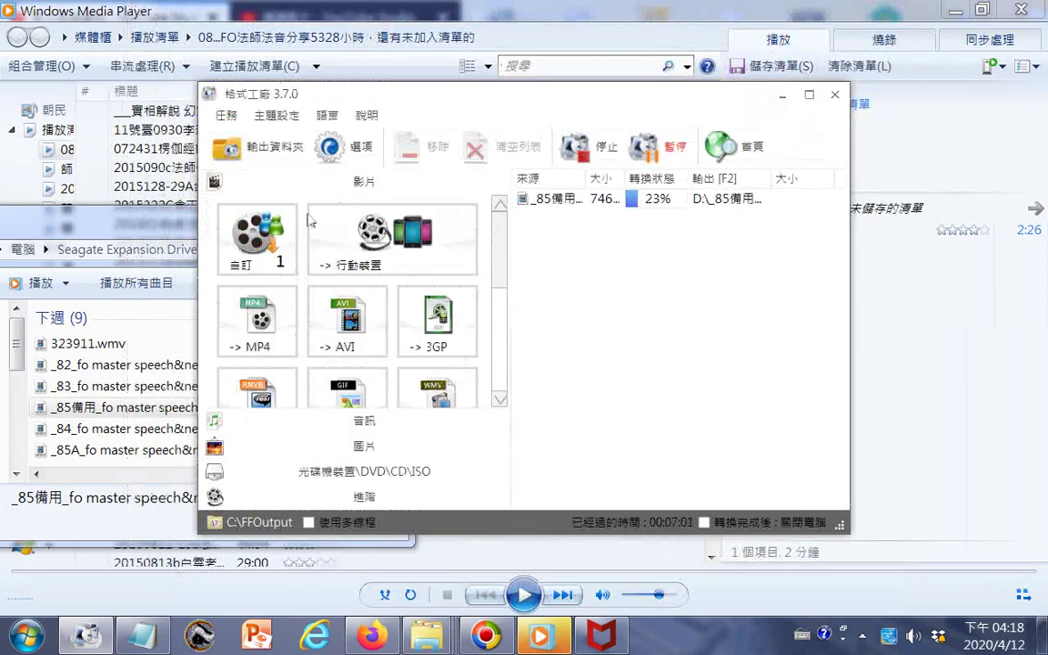
pyautogui.click(314, 232)
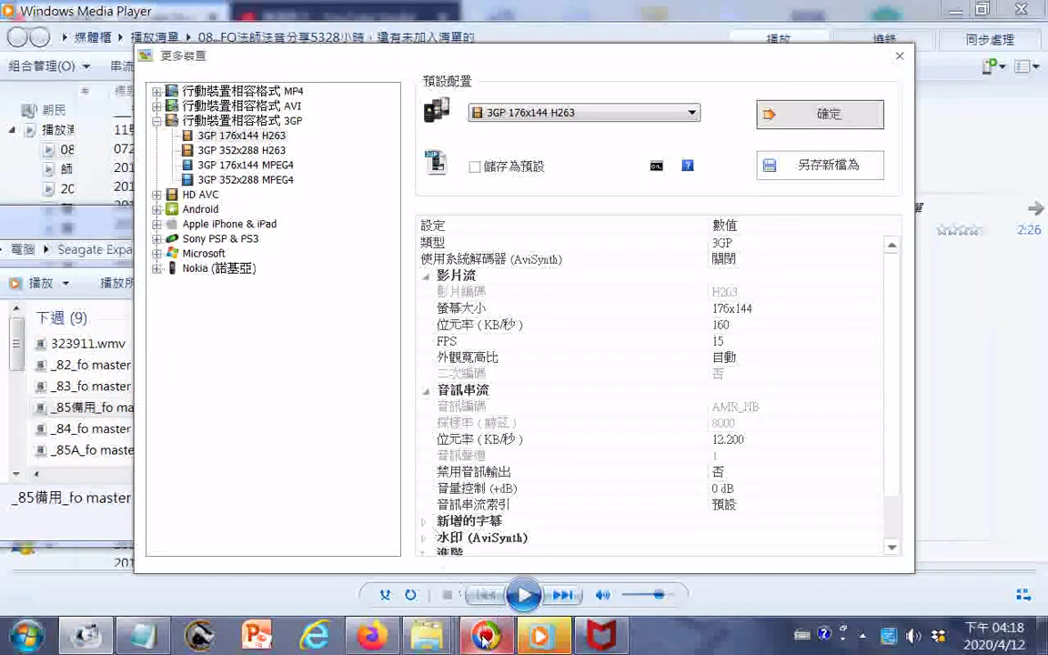
pyautogui.click(899, 58)
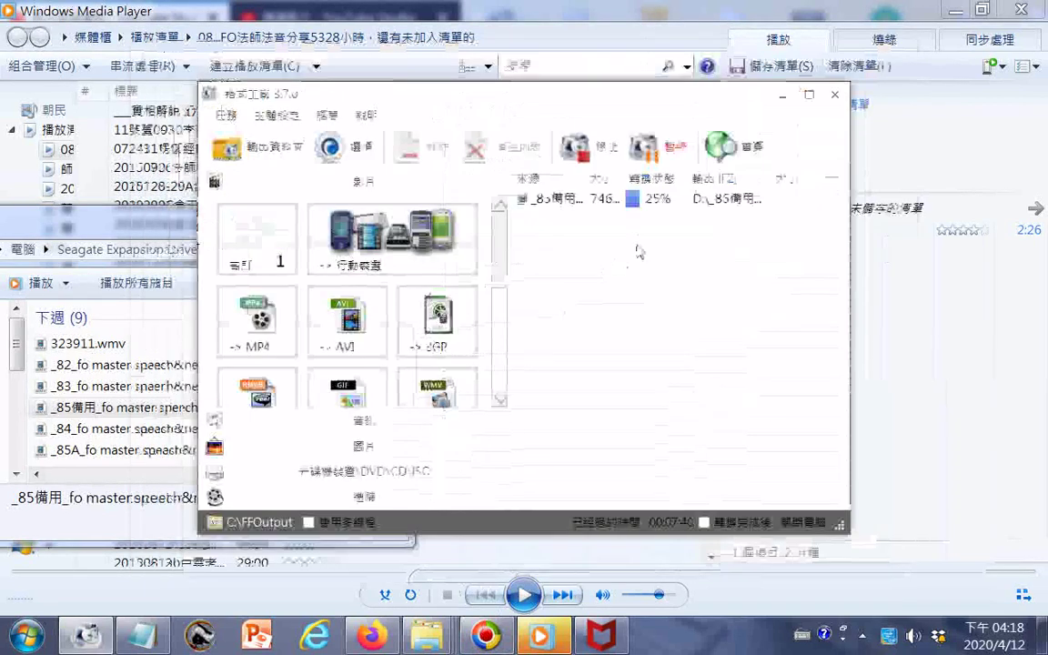